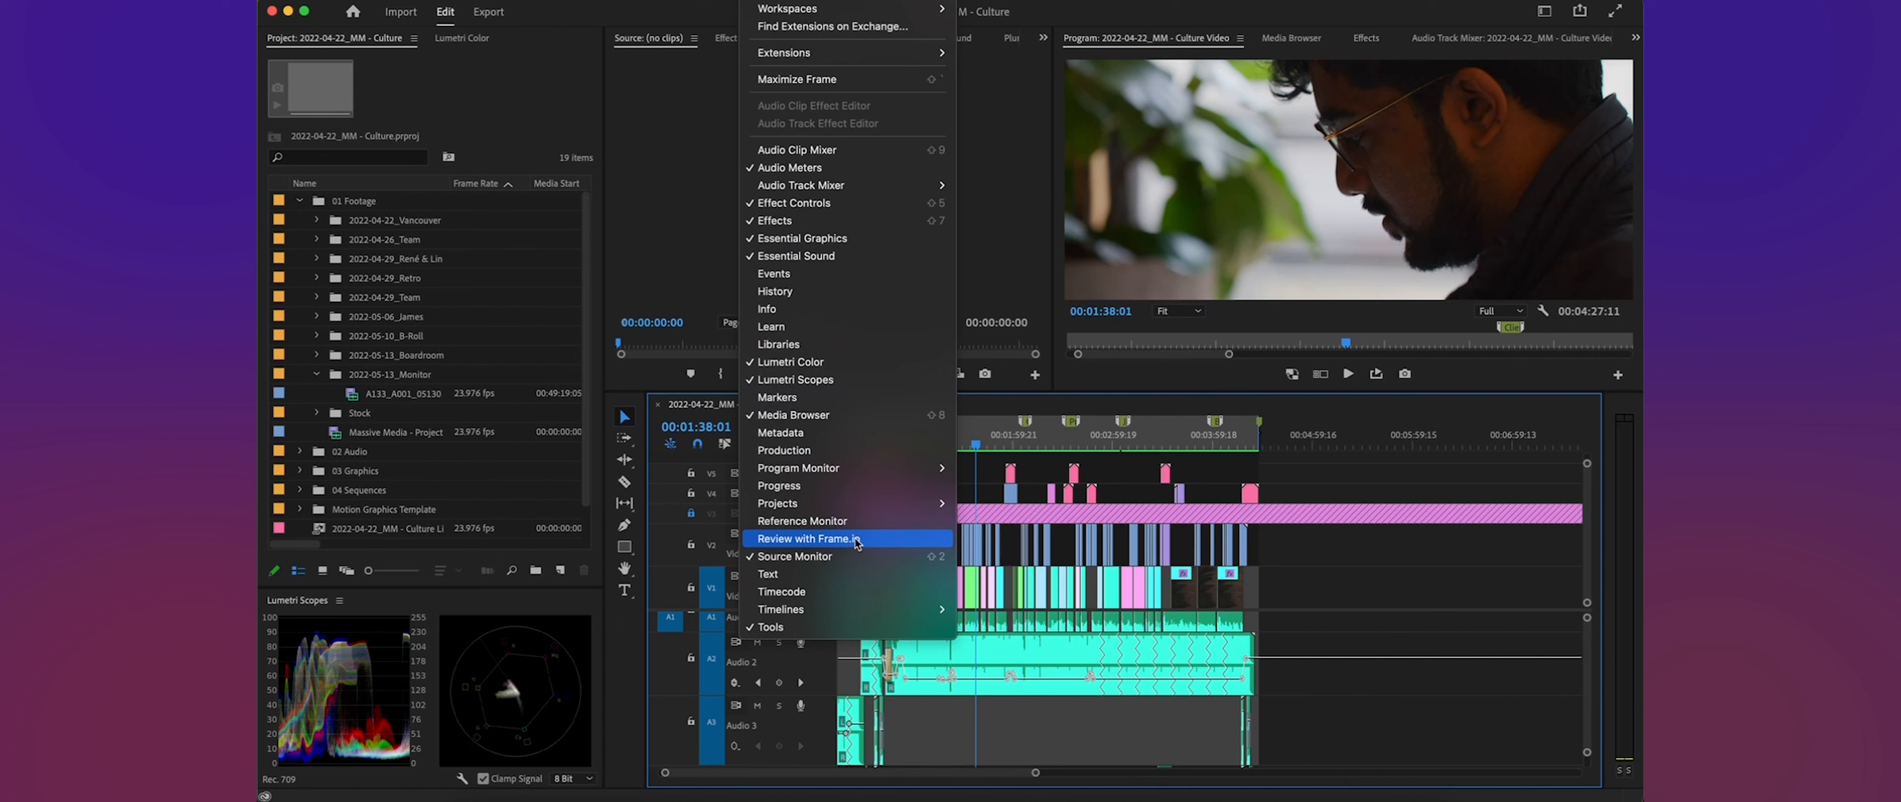
- Open the Review with Frame.io panel and go to the 02 Single Projects folder of the MM | Marketing project
{"action": "mouse_move", "coordinate": [938, 59]}
{"action": "left_click", "coordinate": [854, 545]}
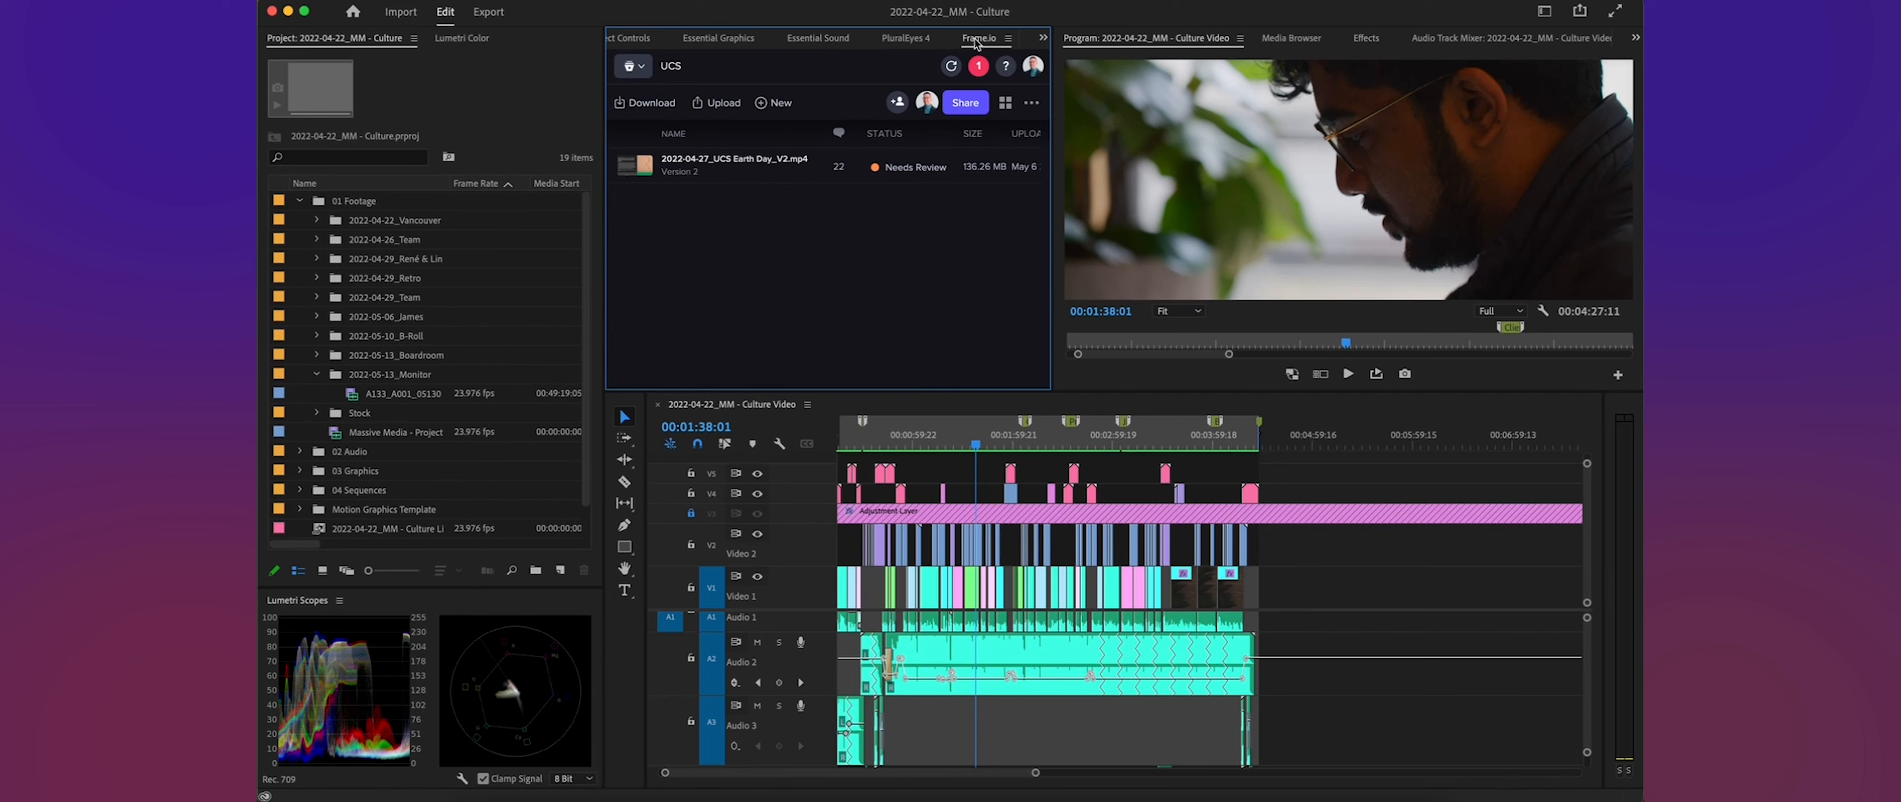
{"action": "left_click", "coordinate": [639, 66]}
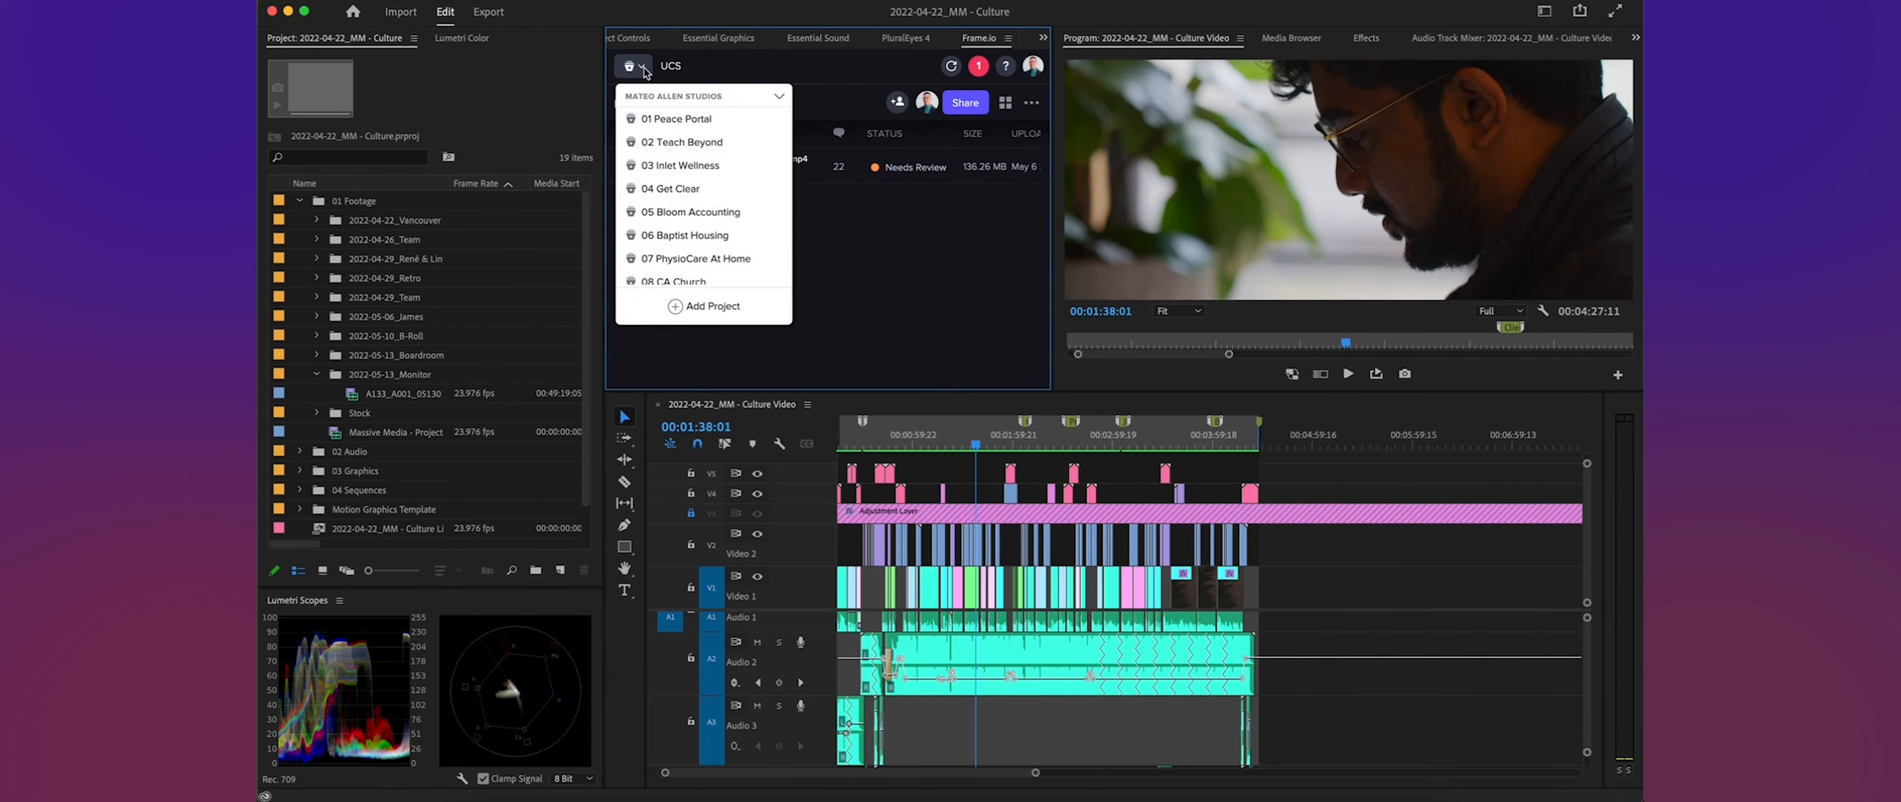
{"action": "scroll", "coordinate": [666, 205], "scroll_direction": "up", "scroll_amount": 5}
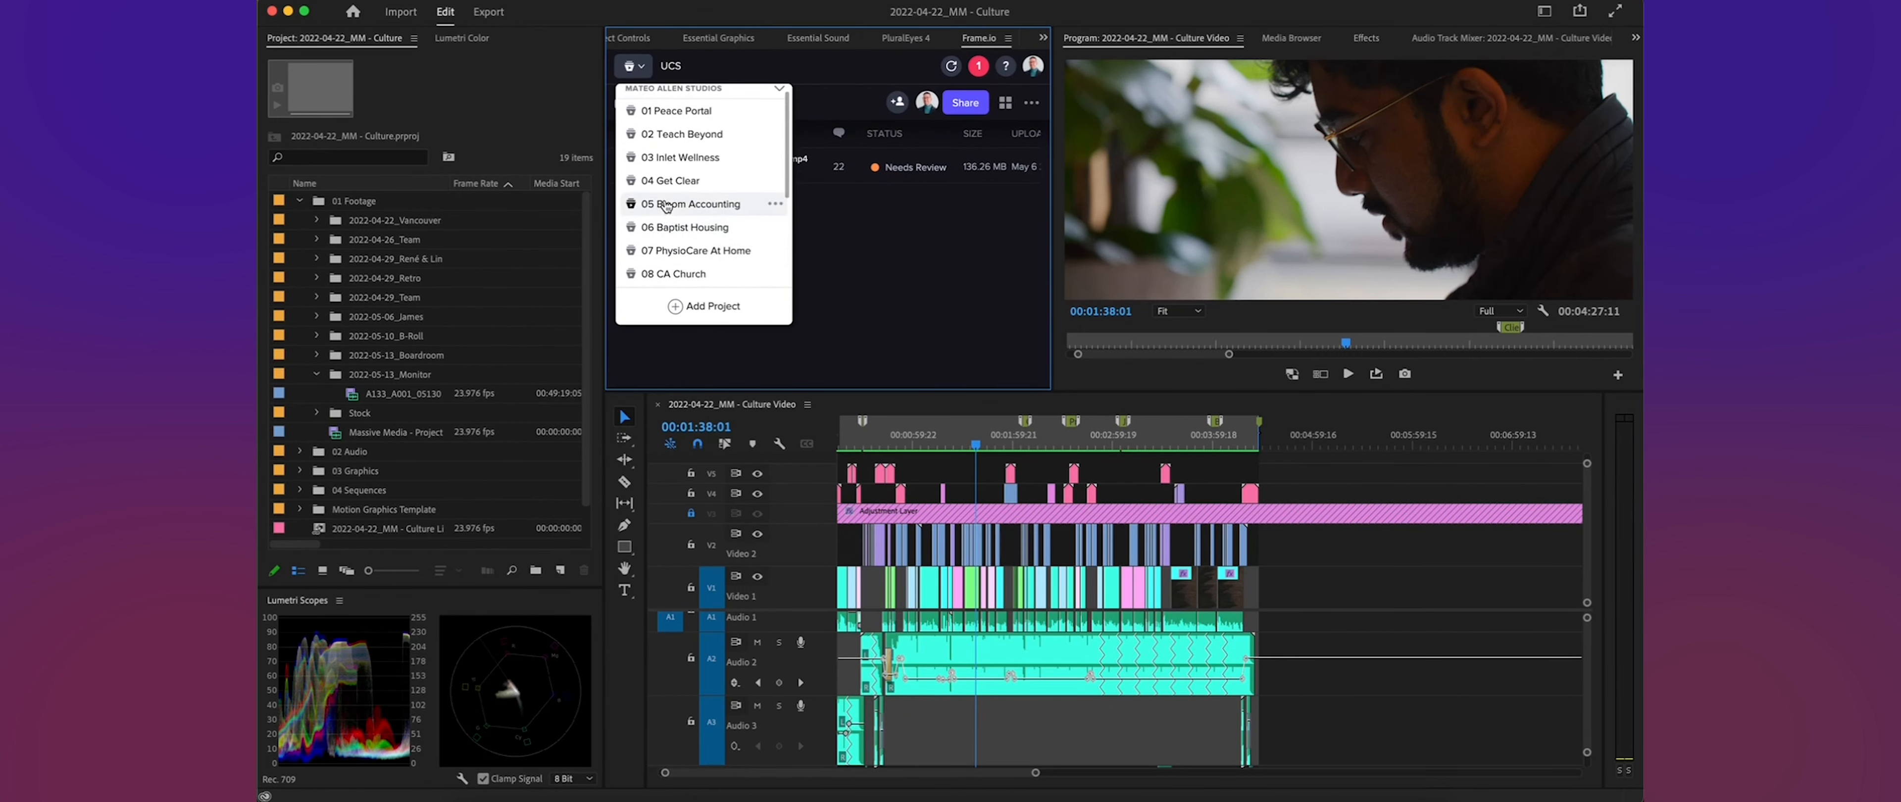
{"action": "scroll", "coordinate": [666, 205], "scroll_direction": "down", "scroll_amount": 5}
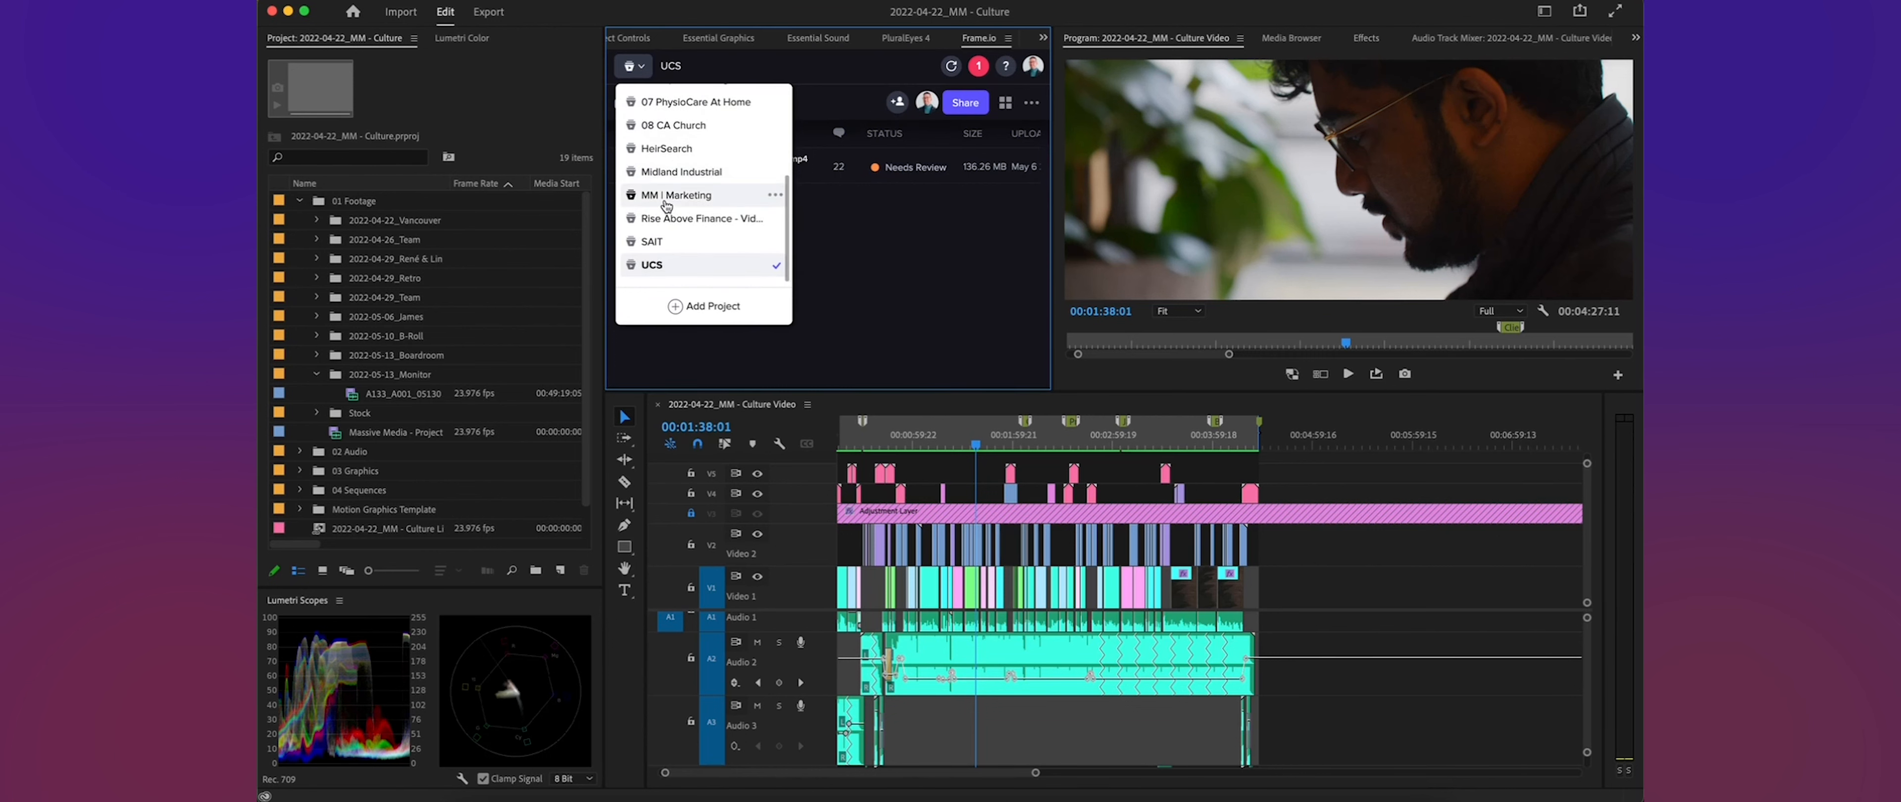
{"action": "scroll", "coordinate": [666, 205], "scroll_direction": "up", "scroll_amount": 3}
{"action": "scroll", "coordinate": [666, 206], "scroll_direction": "down", "scroll_amount": 3}
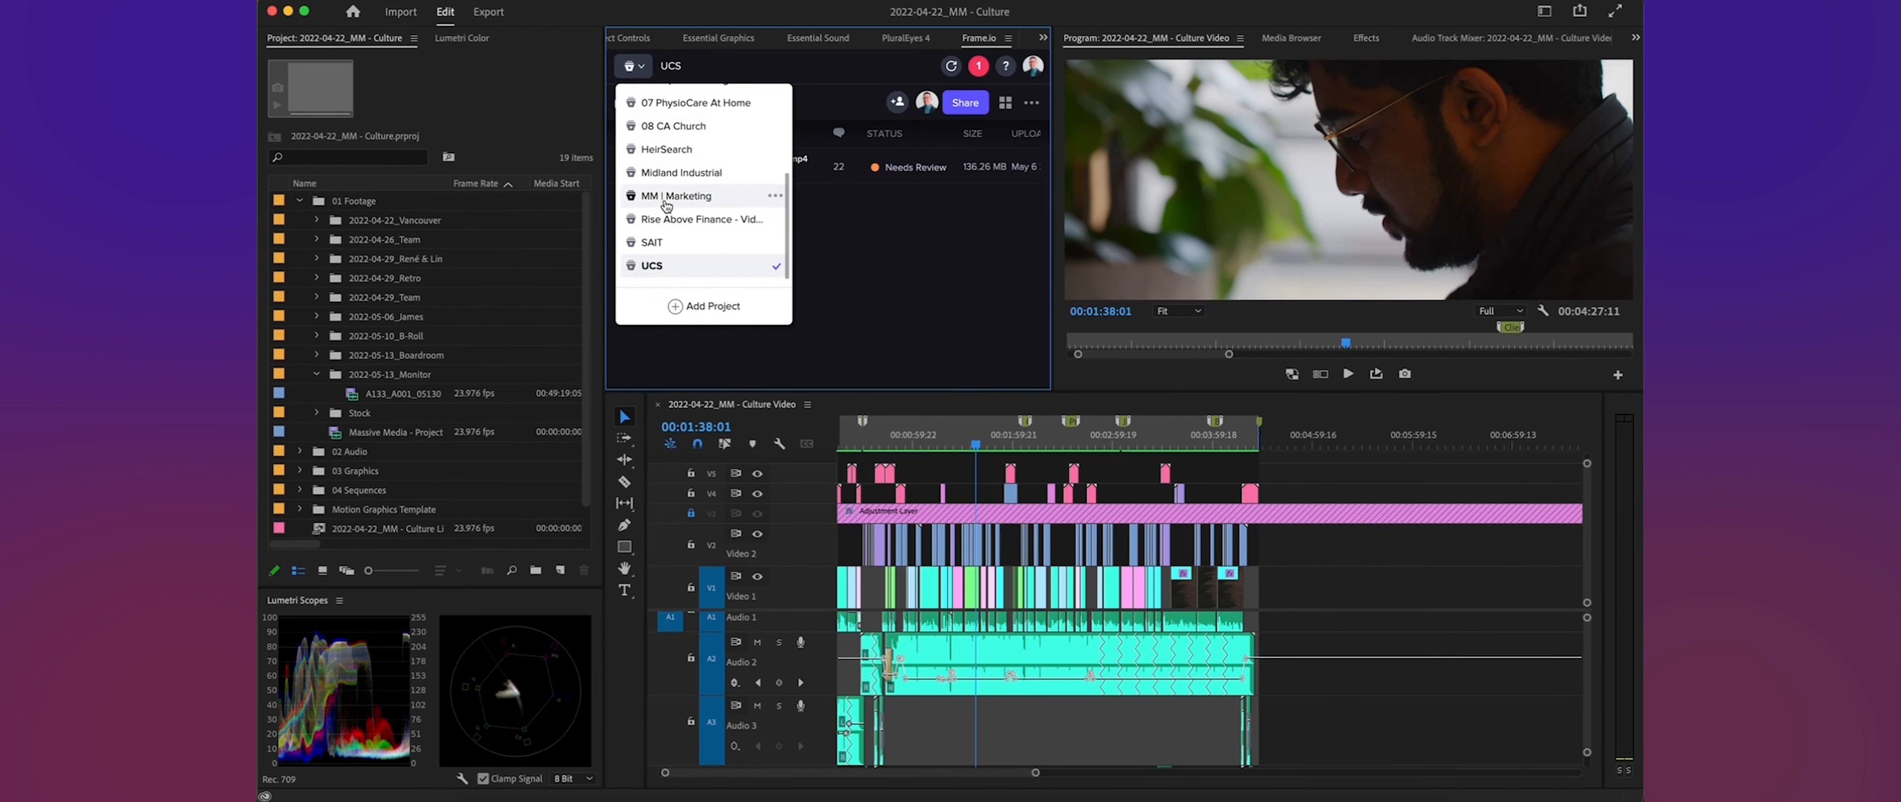
{"action": "left_click", "coordinate": [702, 197]}
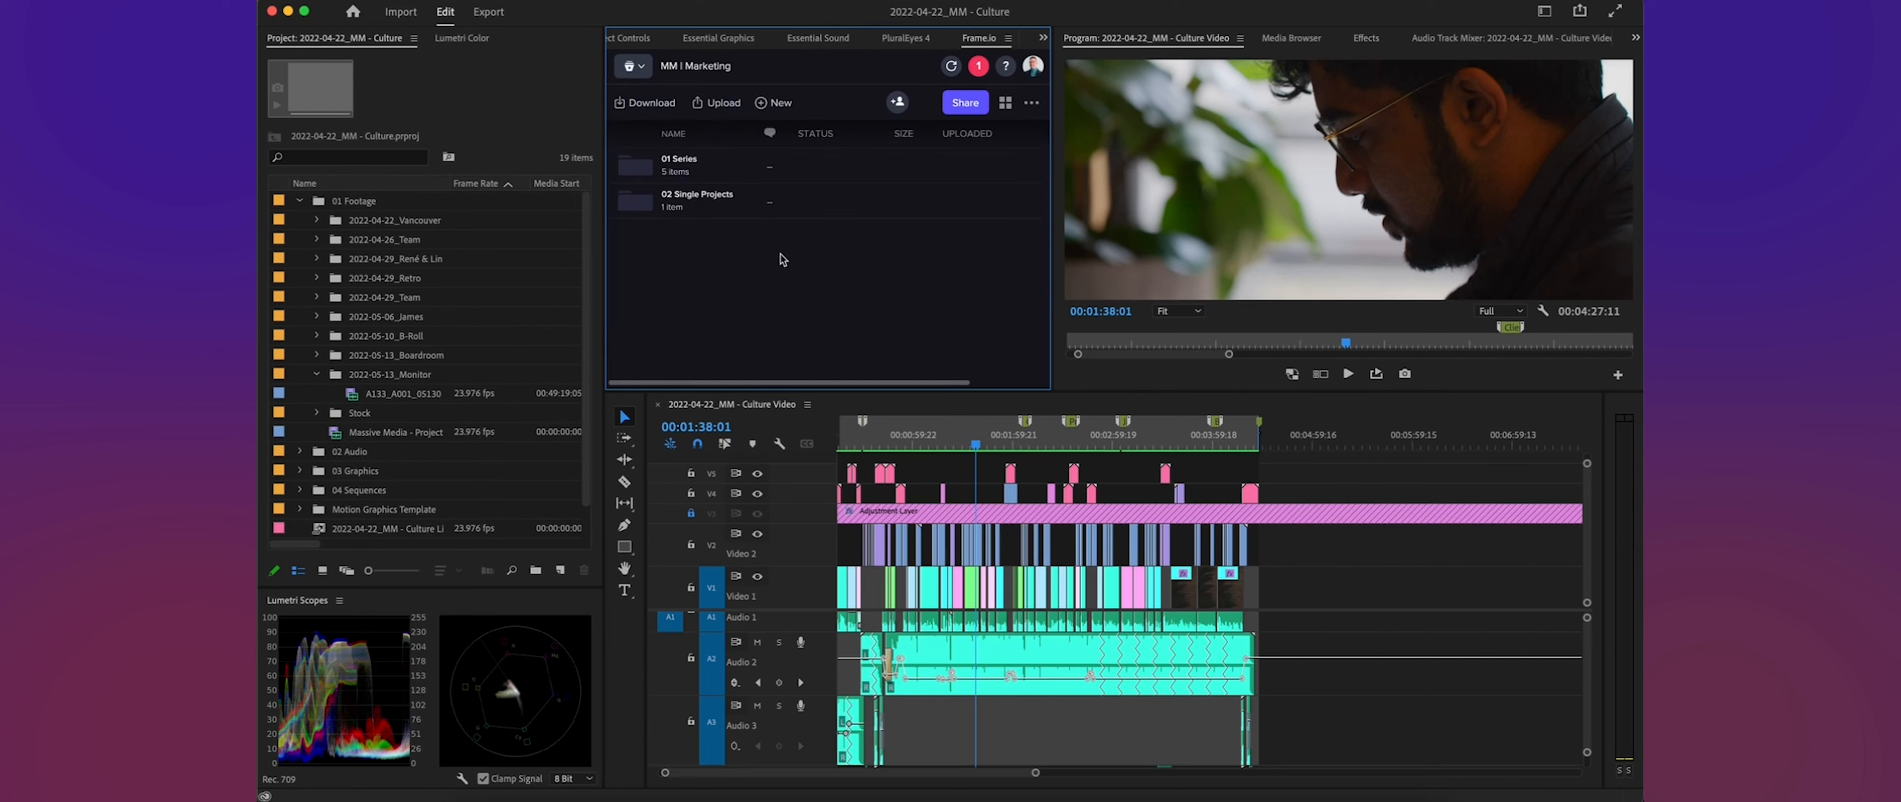
{"action": "left_click", "coordinate": [697, 201]}
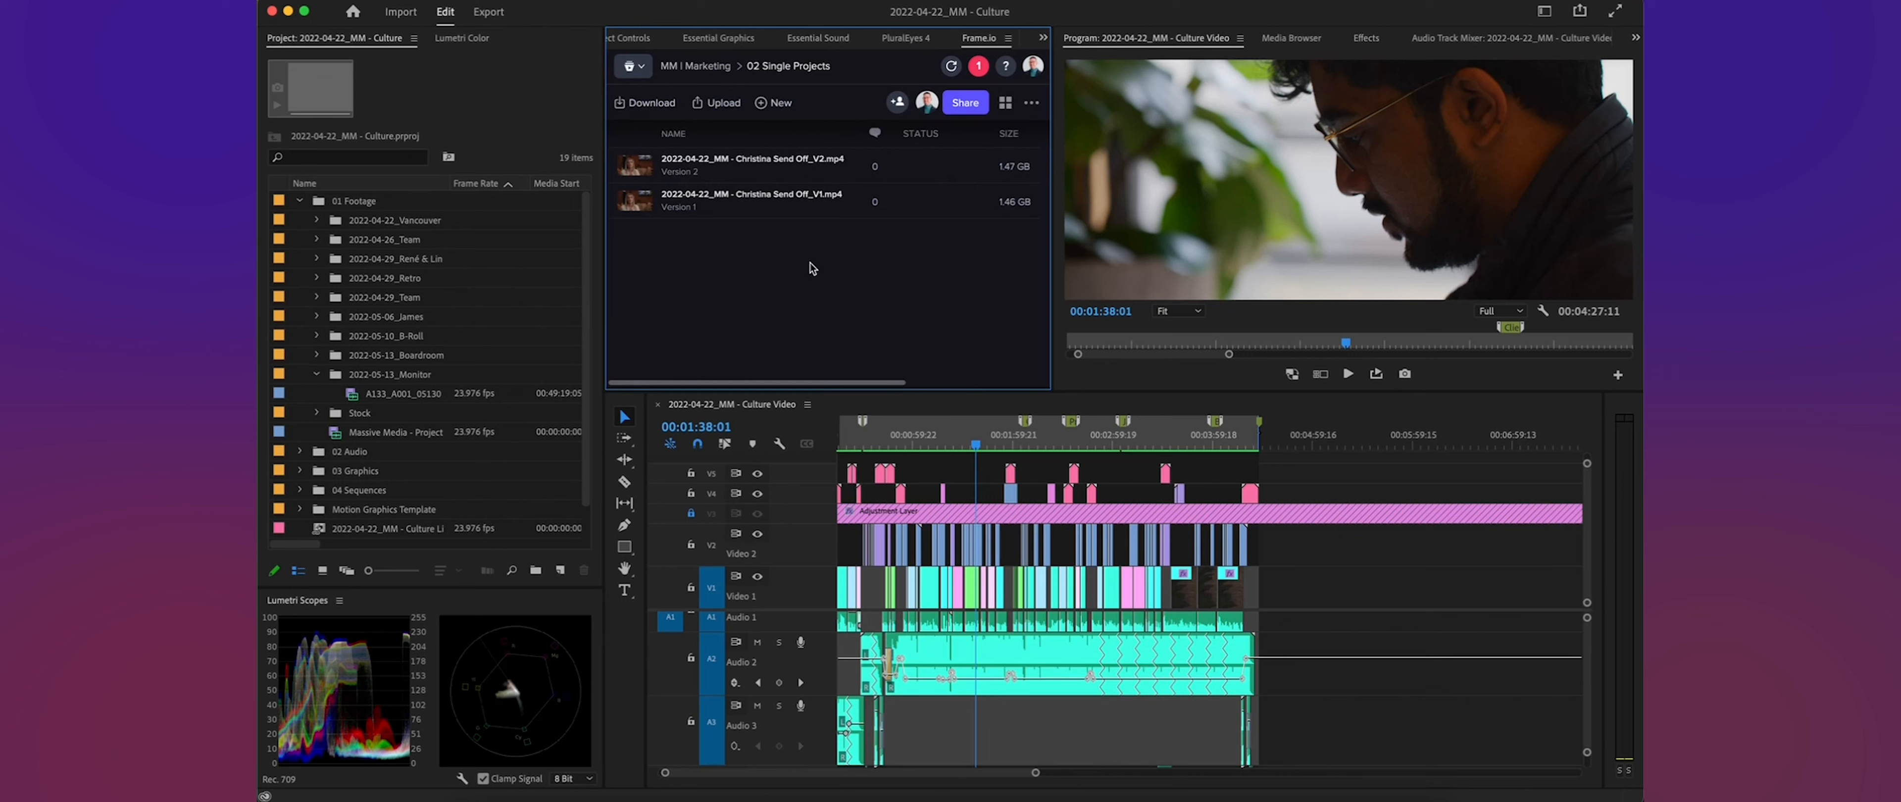
- Start uploading the active sequence to the folder and name the upload 2022-04-22_MM - Culture Video_V1
{"action": "left_click", "coordinate": [716, 108]}
{"action": "left_click", "coordinate": [713, 139]}
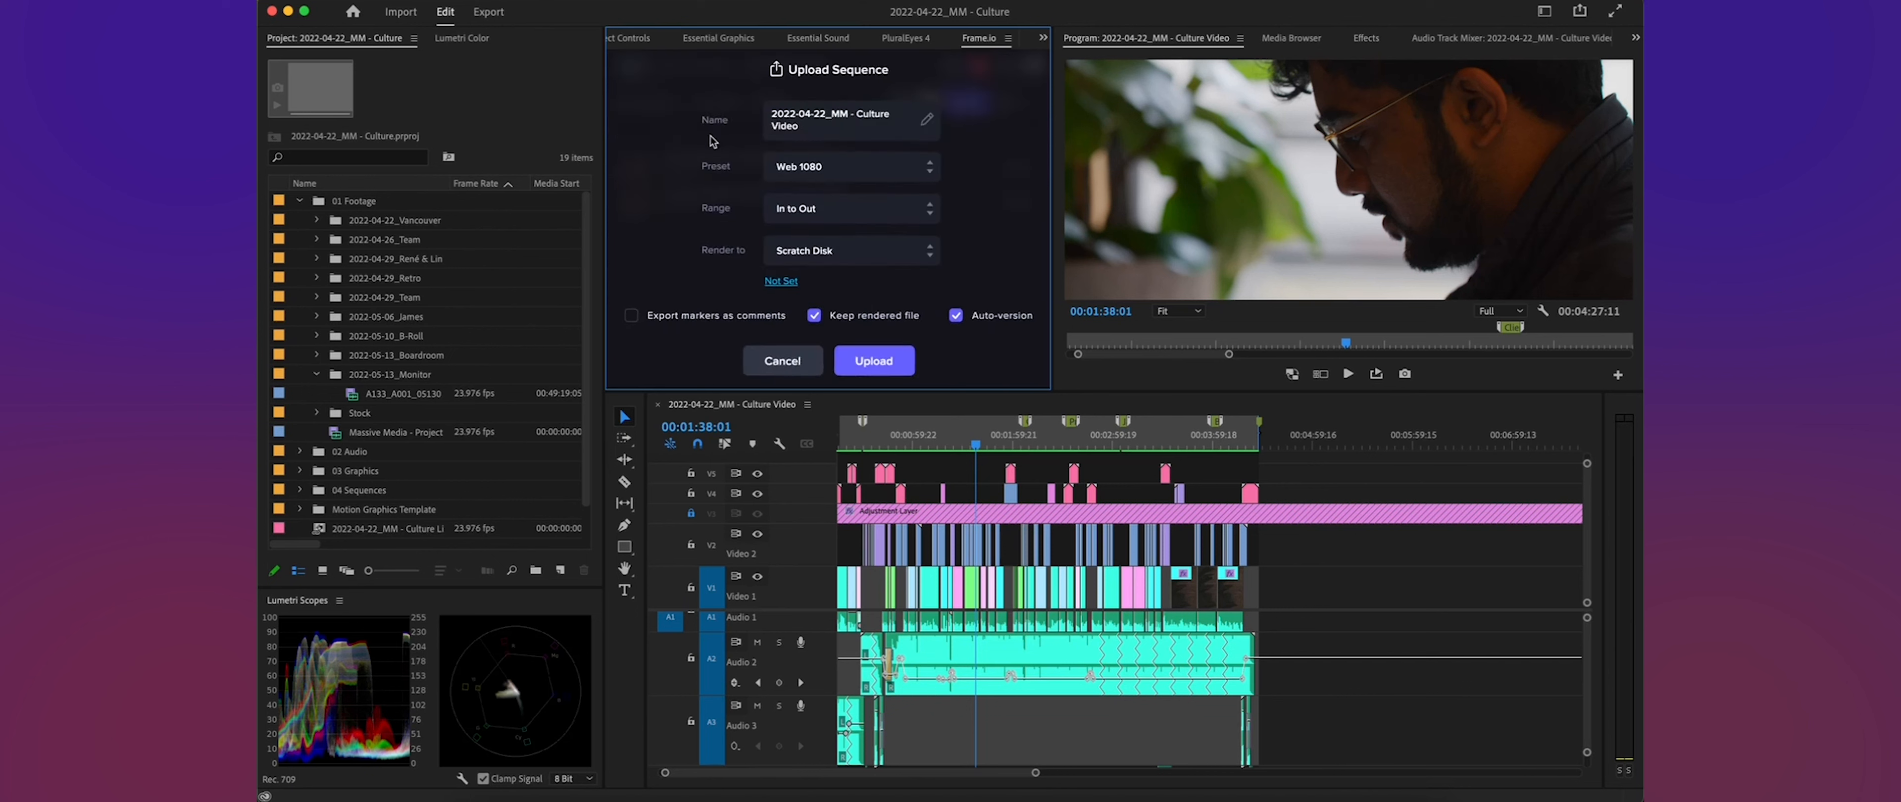
{"action": "left_click", "coordinate": [924, 122]}
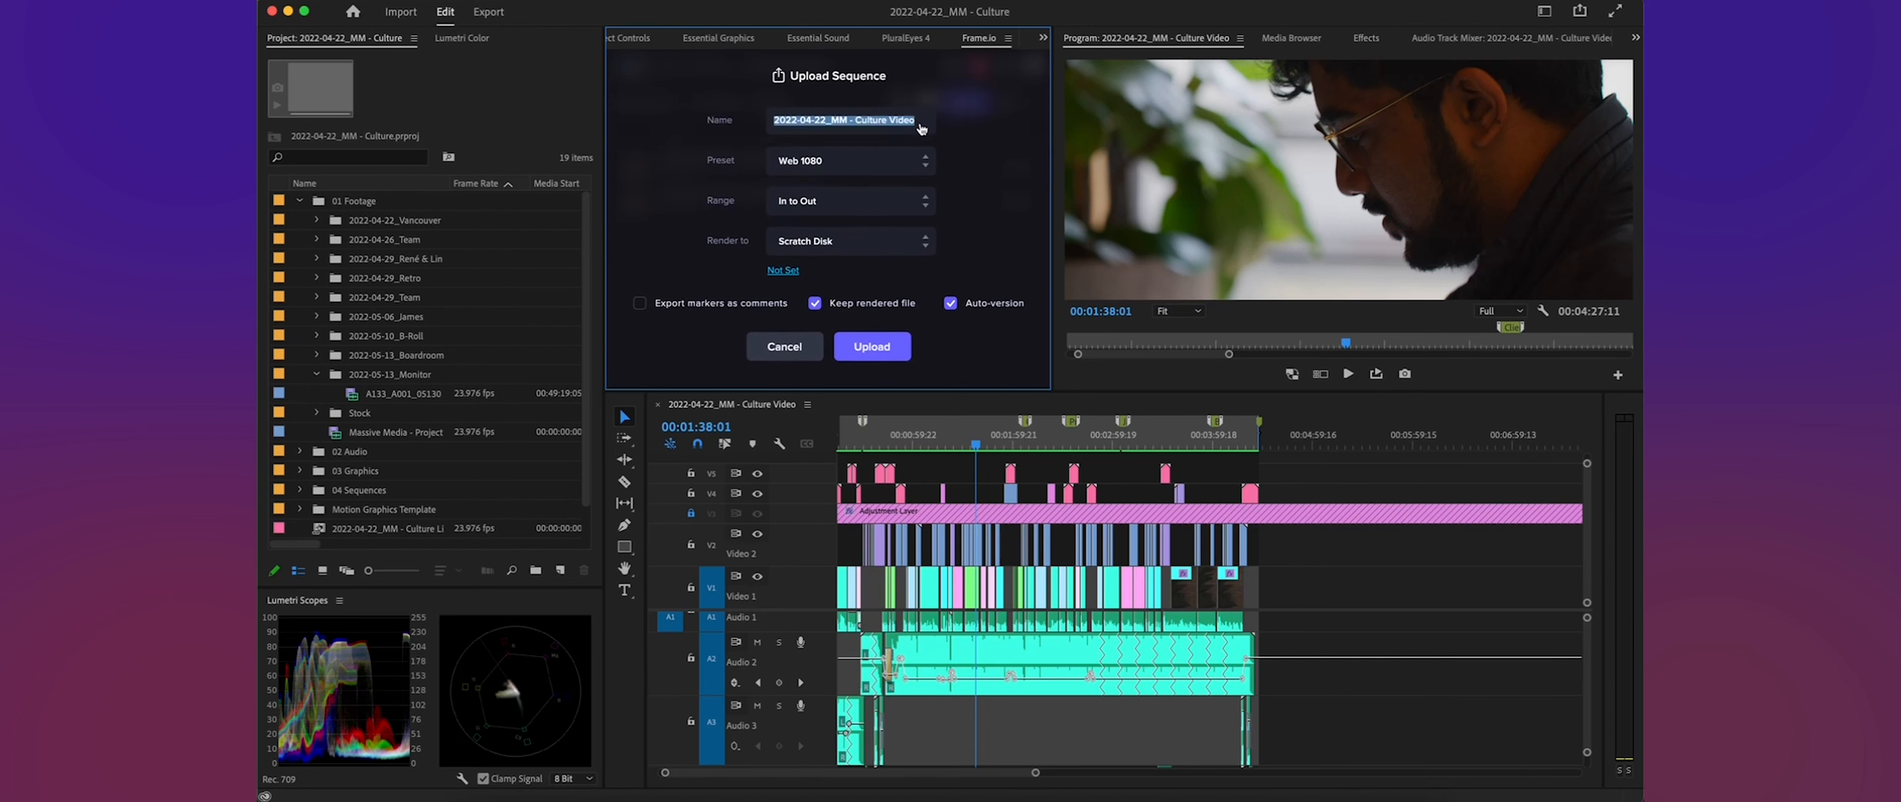
{"action": "left_click", "coordinate": [919, 121]}
{"action": "type", "text": "_V1"}
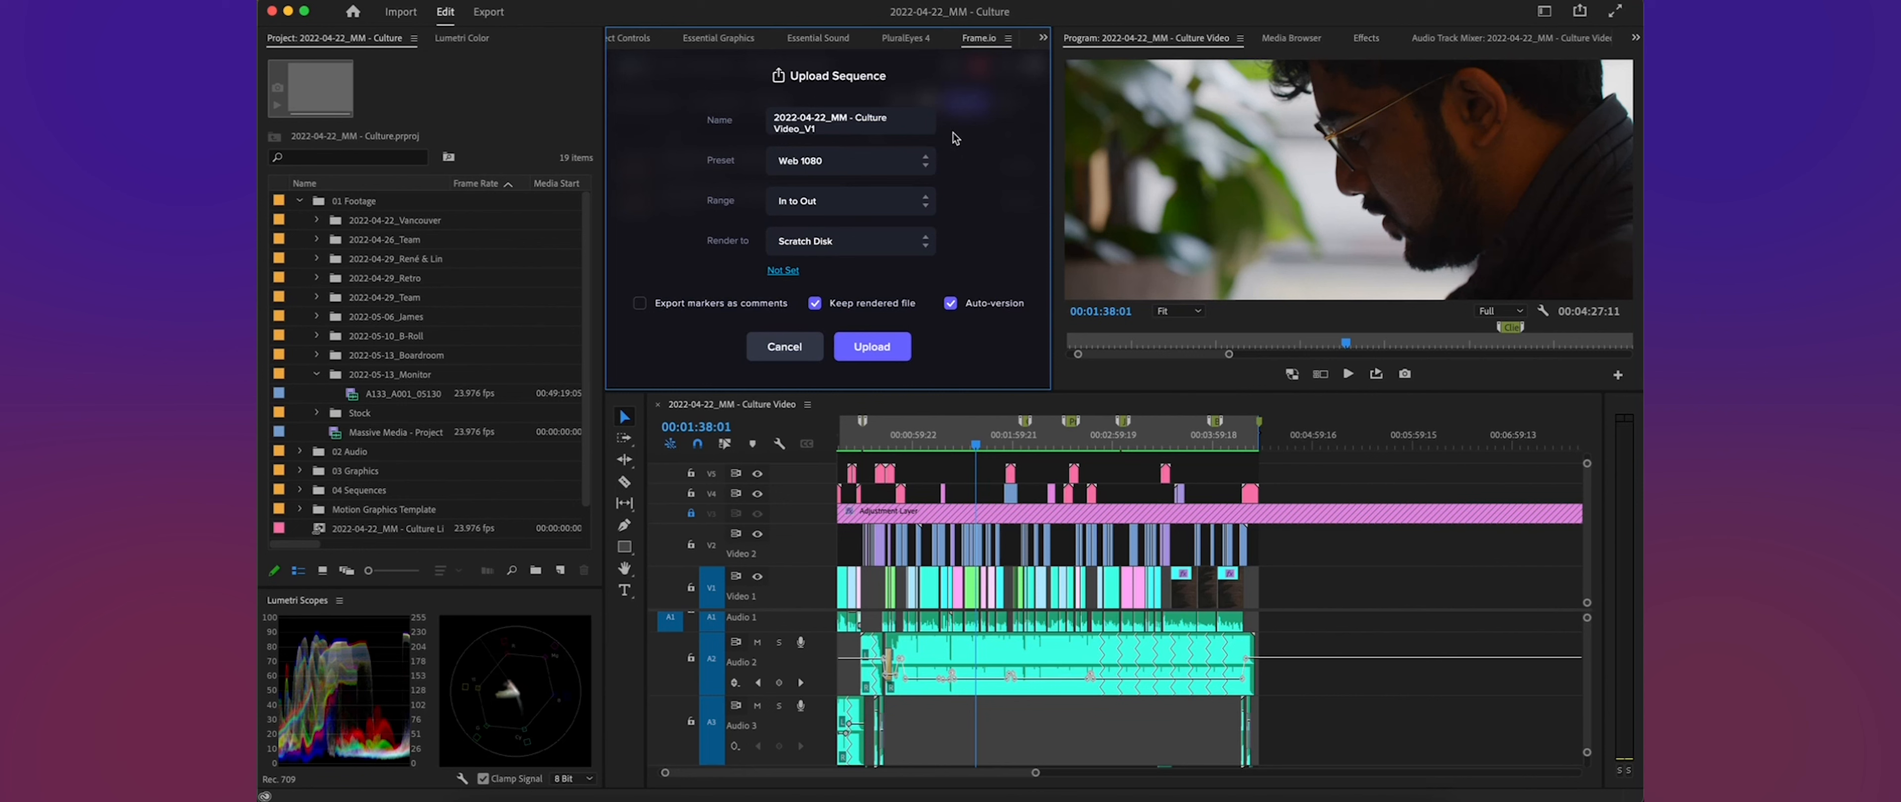
{"action": "left_click", "coordinate": [964, 135]}
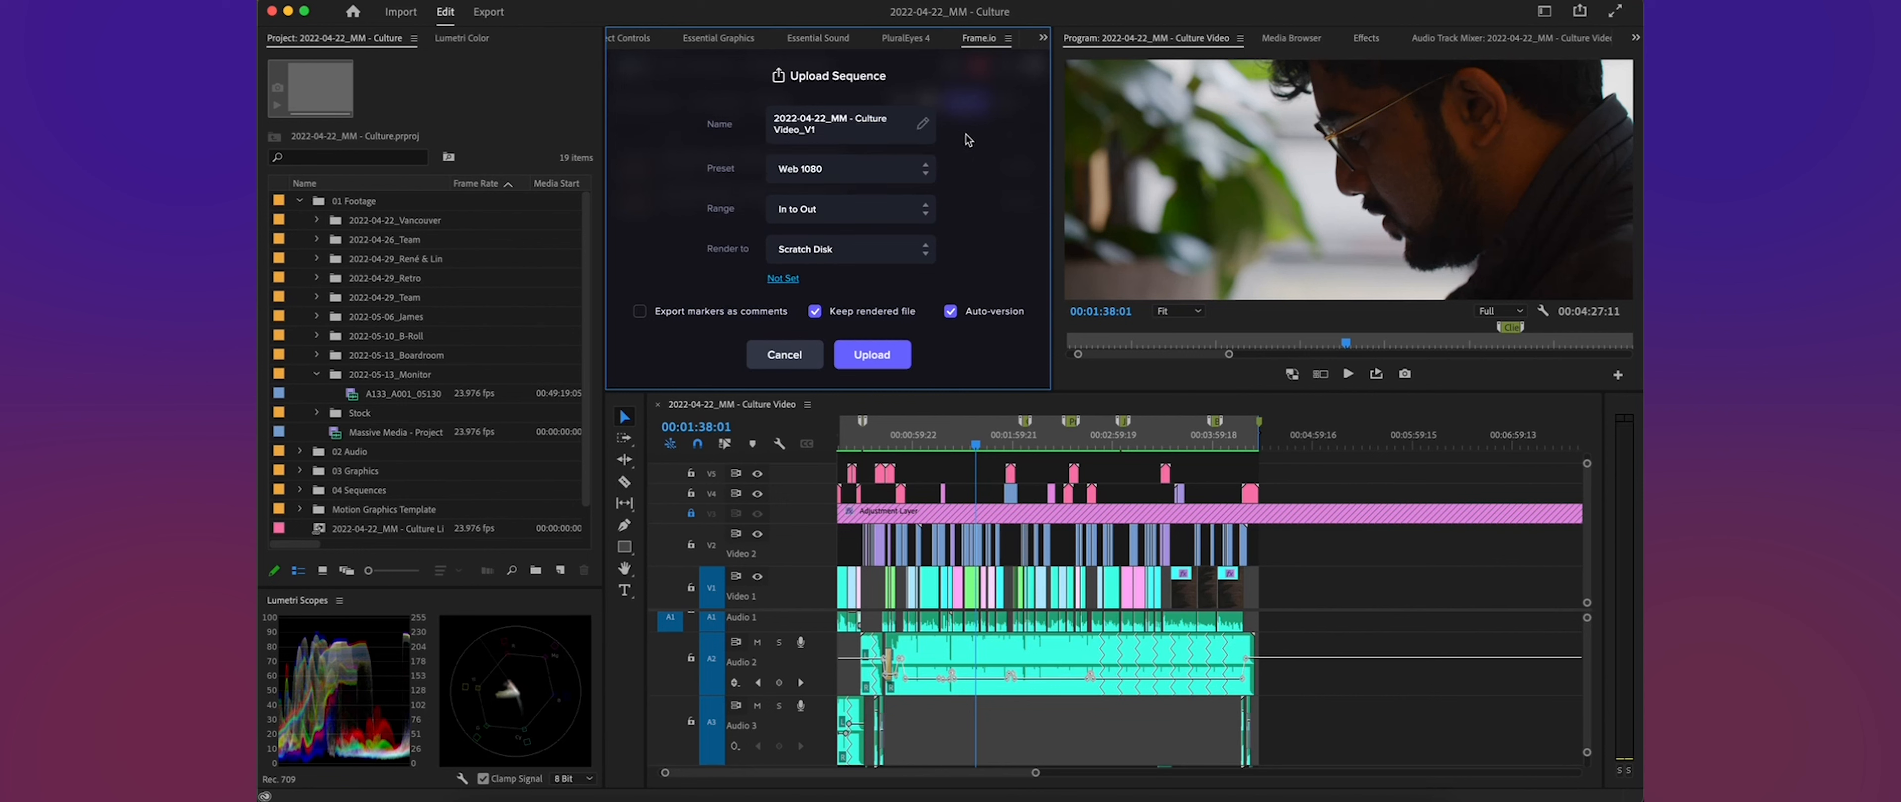
- Choose the Web 1080 preset and the In to Out range for the sequence upload
{"action": "left_click", "coordinate": [904, 168]}
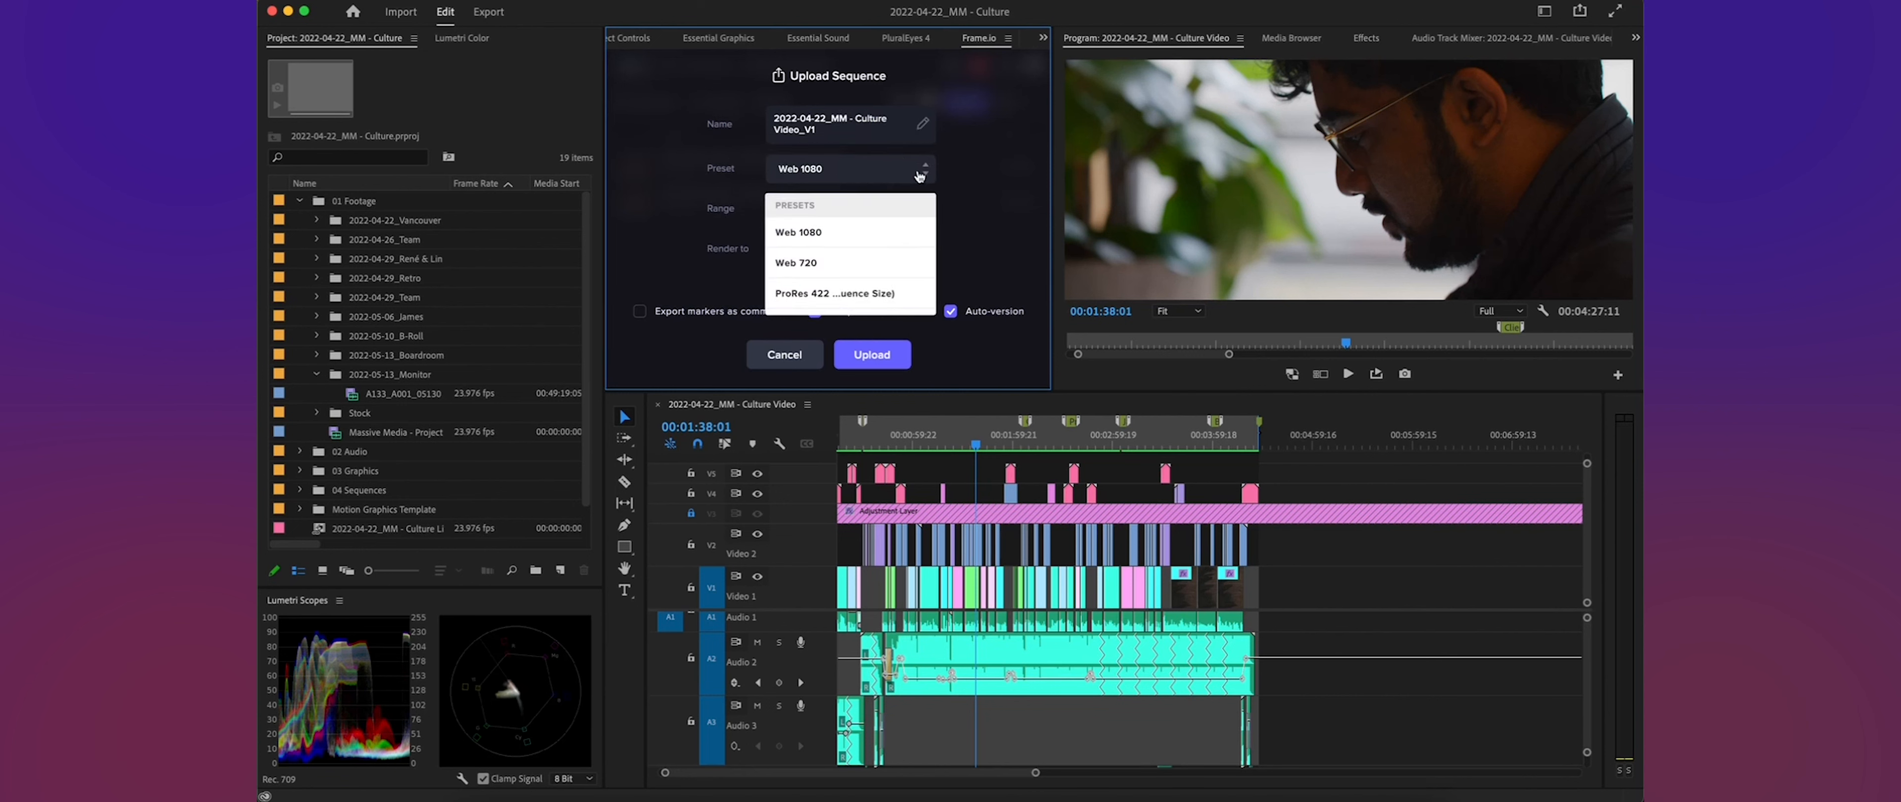
{"action": "left_click", "coordinate": [915, 235]}
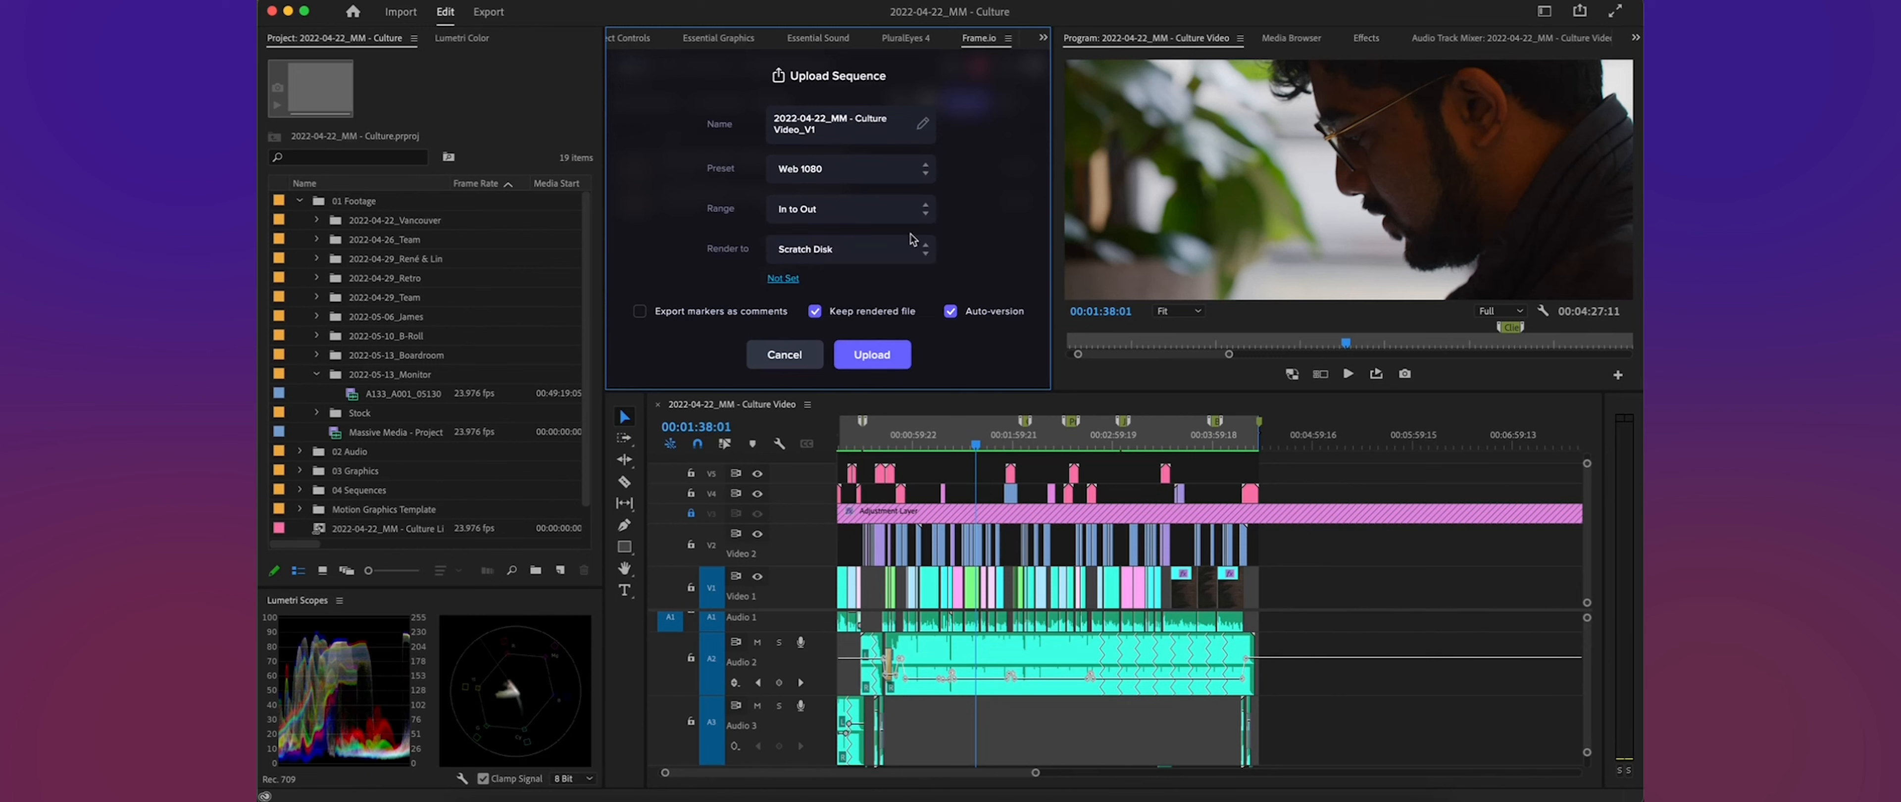
{"action": "left_click", "coordinate": [928, 216]}
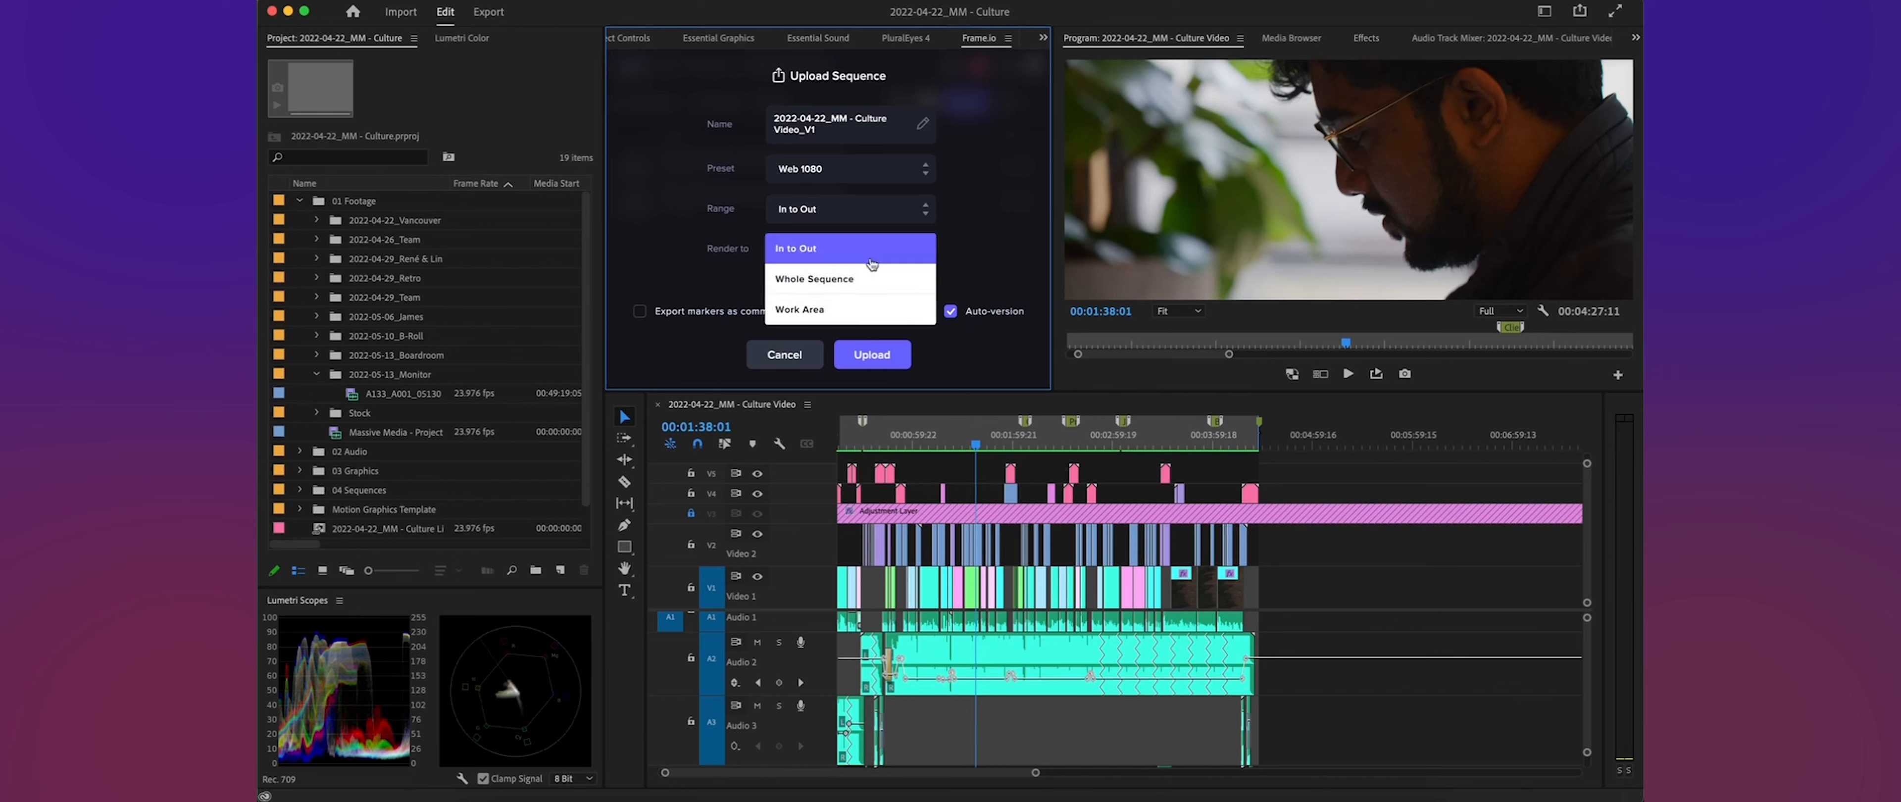
{"action": "left_click", "coordinate": [863, 255]}
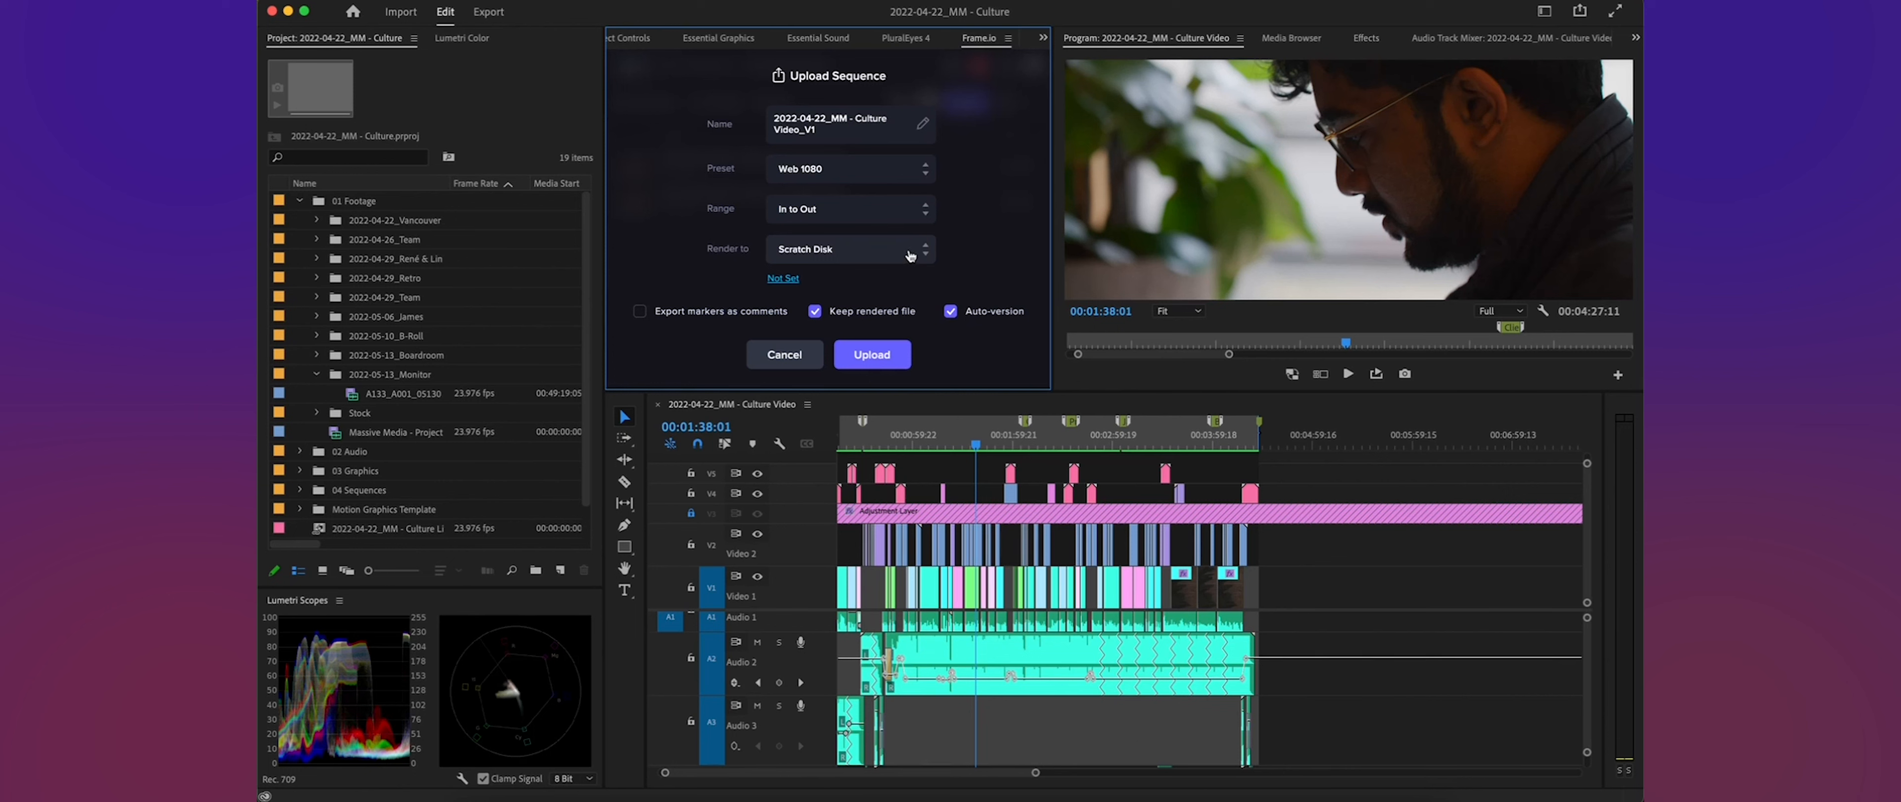
- Set the render destination to the custom folder 04 Exports/01 Culture Video within the MM Culture project folder on the MAS T5 2TB drive
{"action": "left_click", "coordinate": [928, 254]}
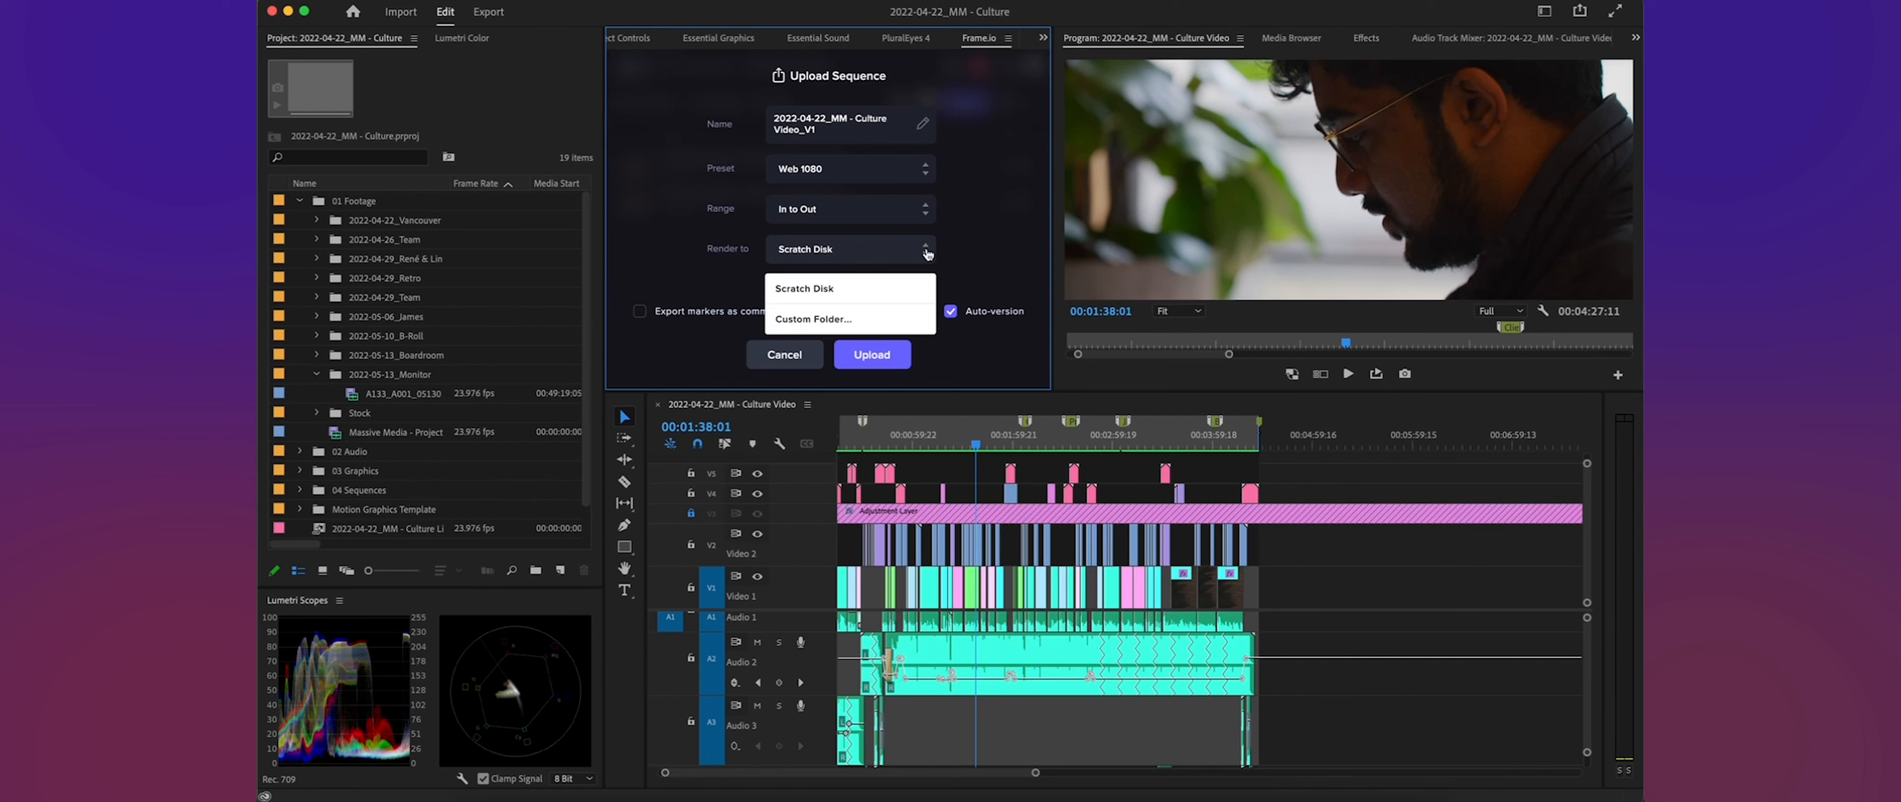
{"action": "left_click", "coordinate": [867, 320]}
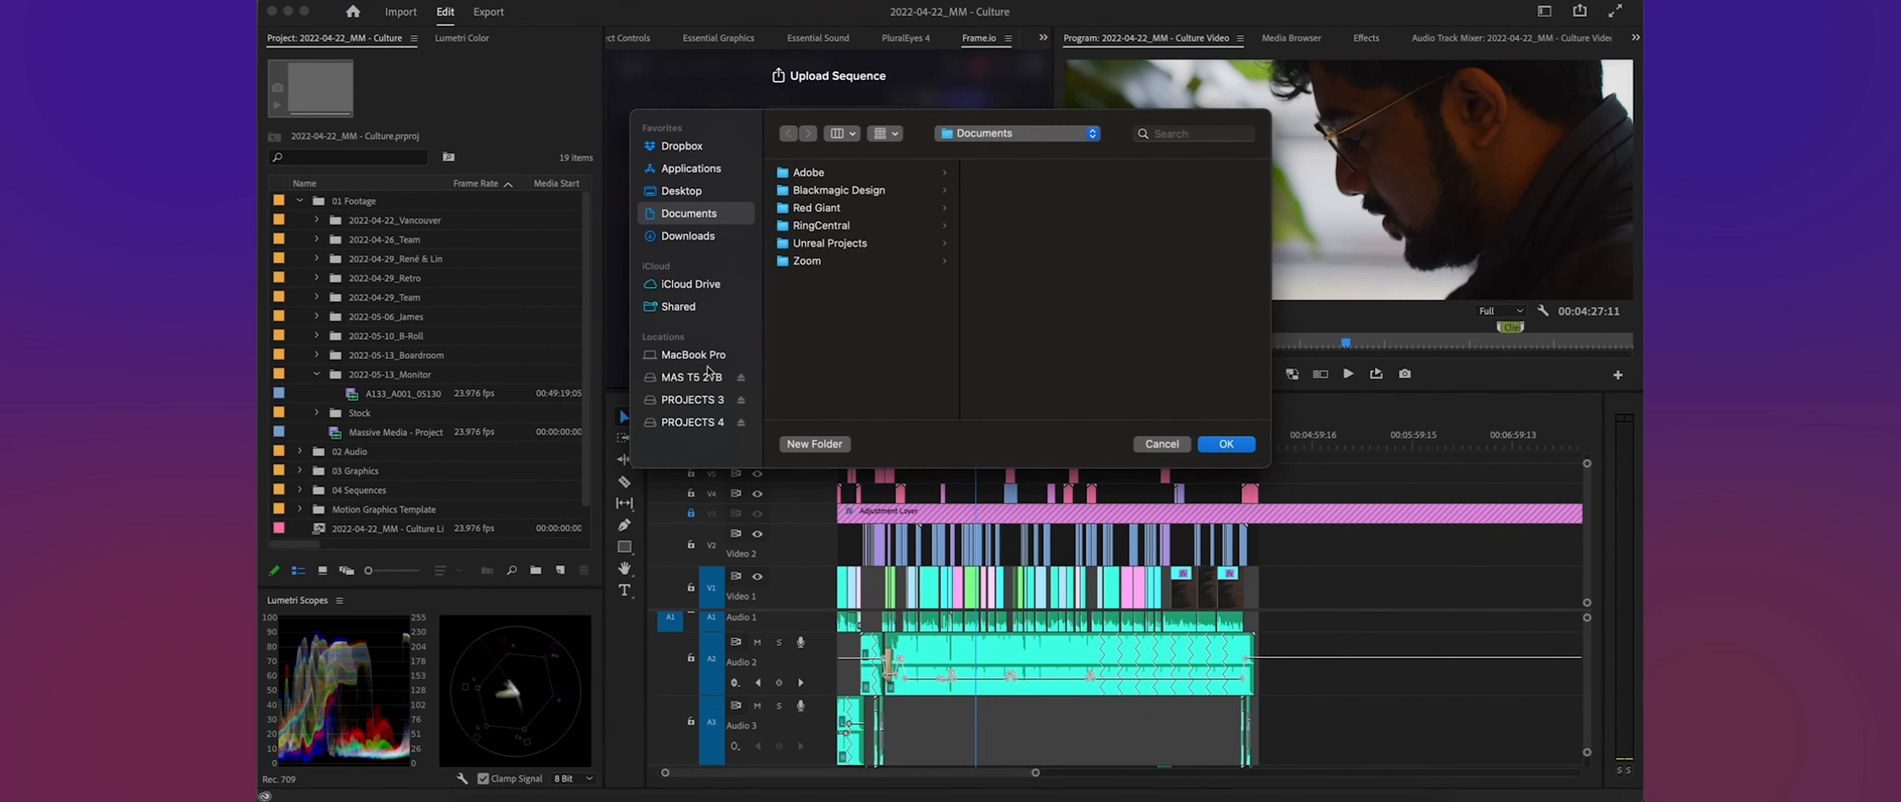
{"action": "left_click", "coordinate": [694, 379]}
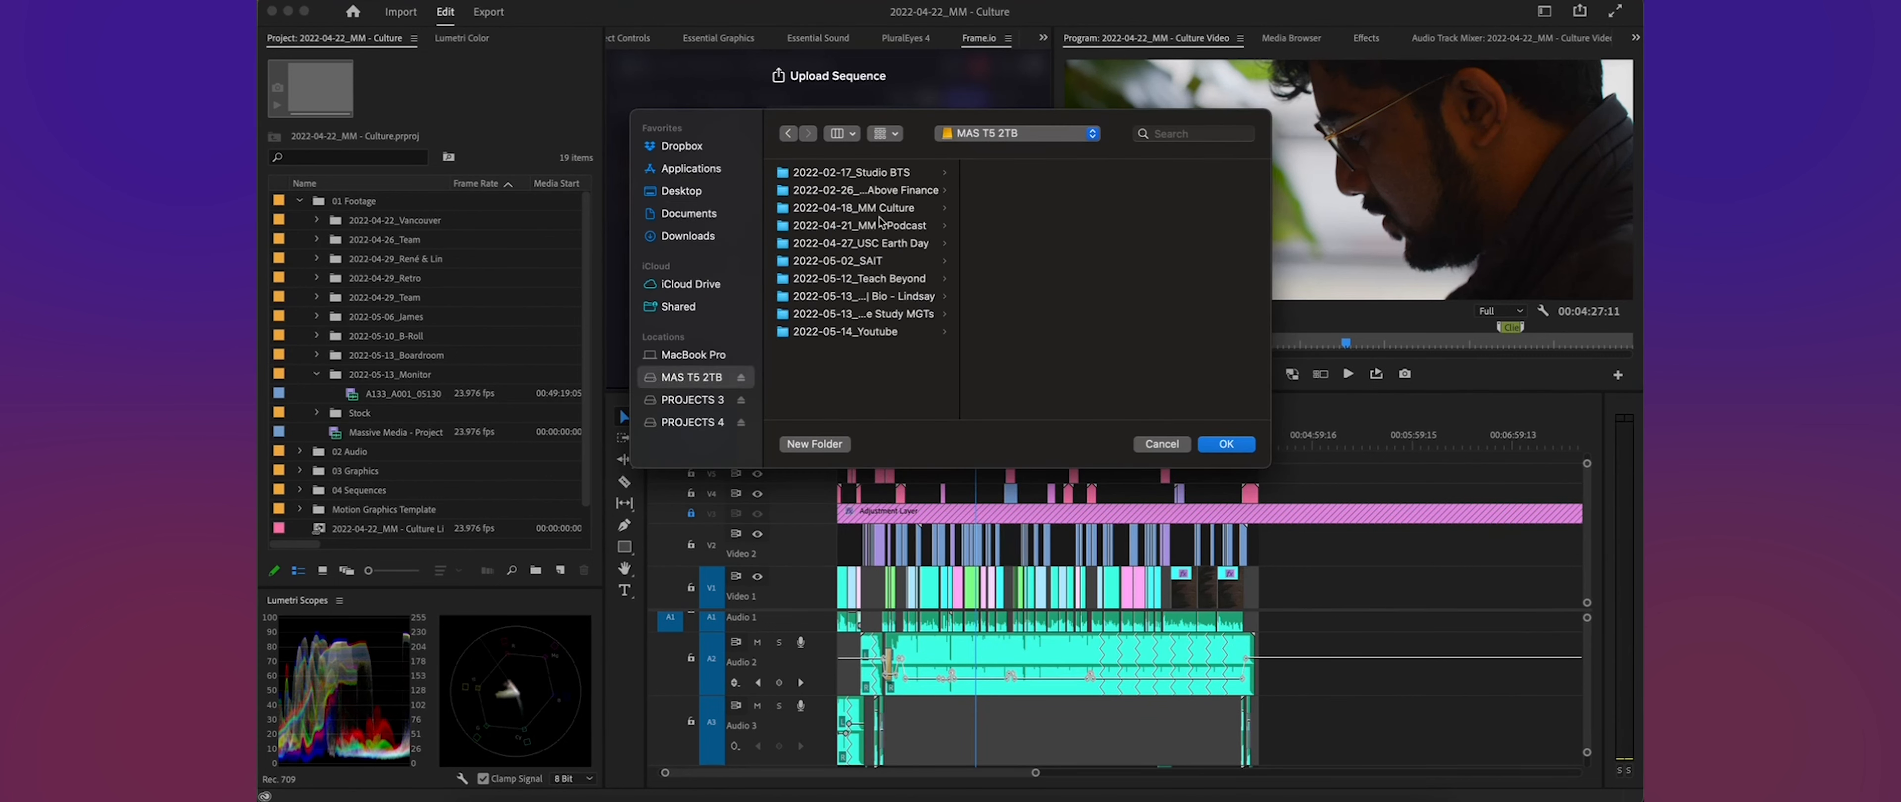
{"action": "left_click", "coordinate": [896, 210]}
{"action": "left_click", "coordinate": [1012, 227]}
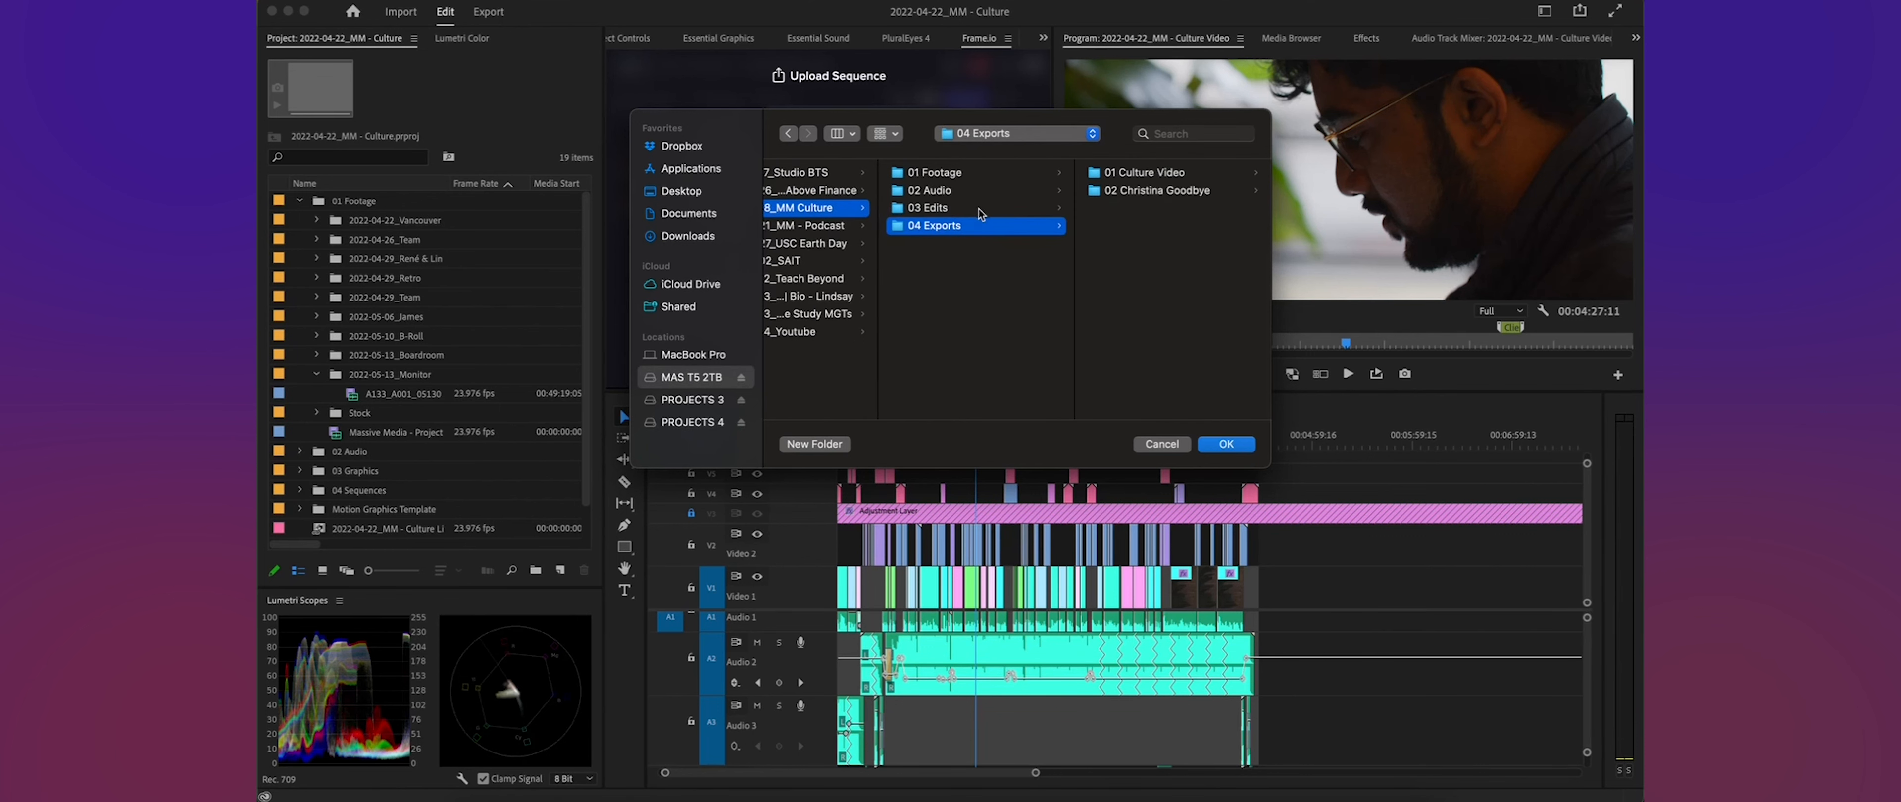
{"action": "left_click", "coordinate": [1166, 175]}
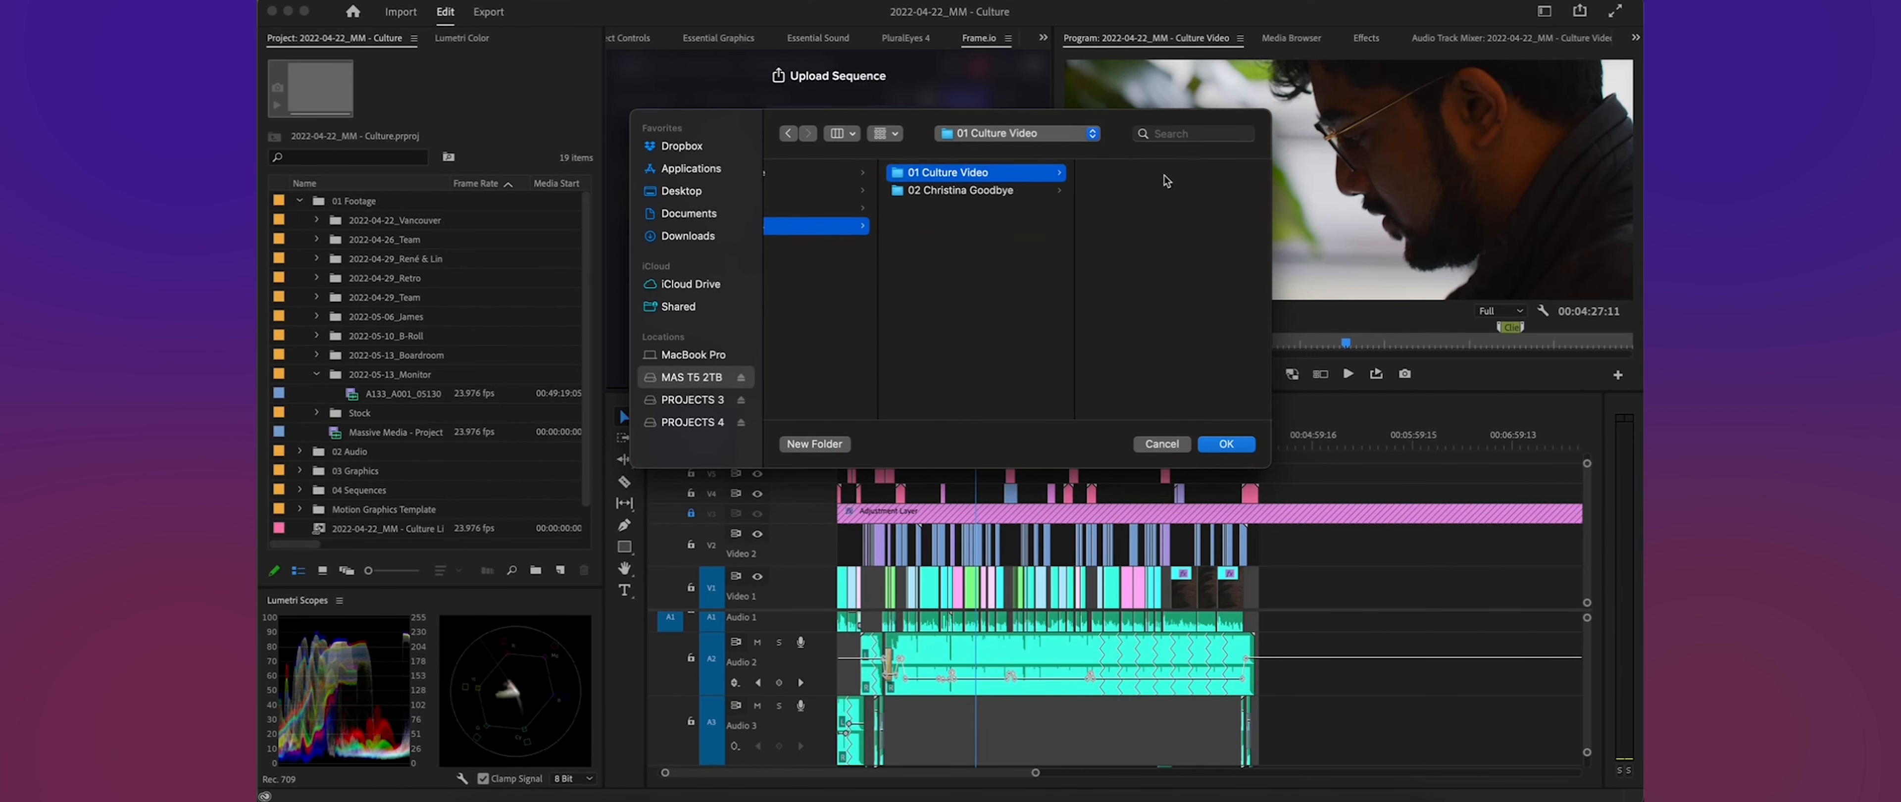
{"action": "left_click", "coordinate": [1217, 446]}
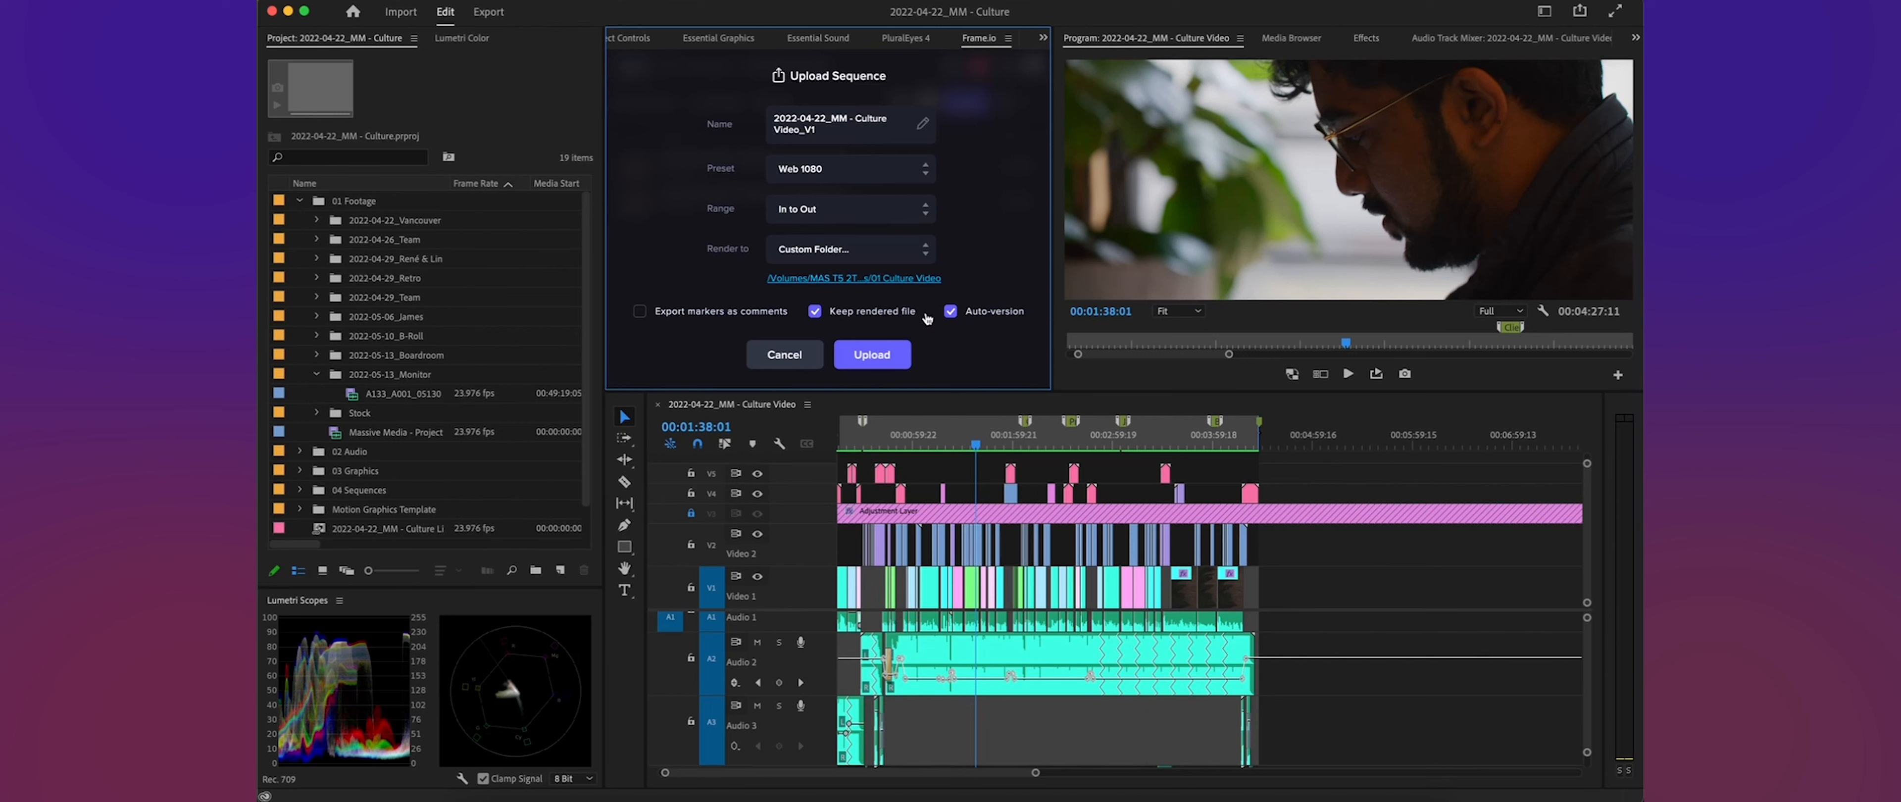
- Upload the sequence, allow Adobe Media Encoder microphone access, and switch back to Premiere Pro
{"action": "left_click", "coordinate": [871, 356]}
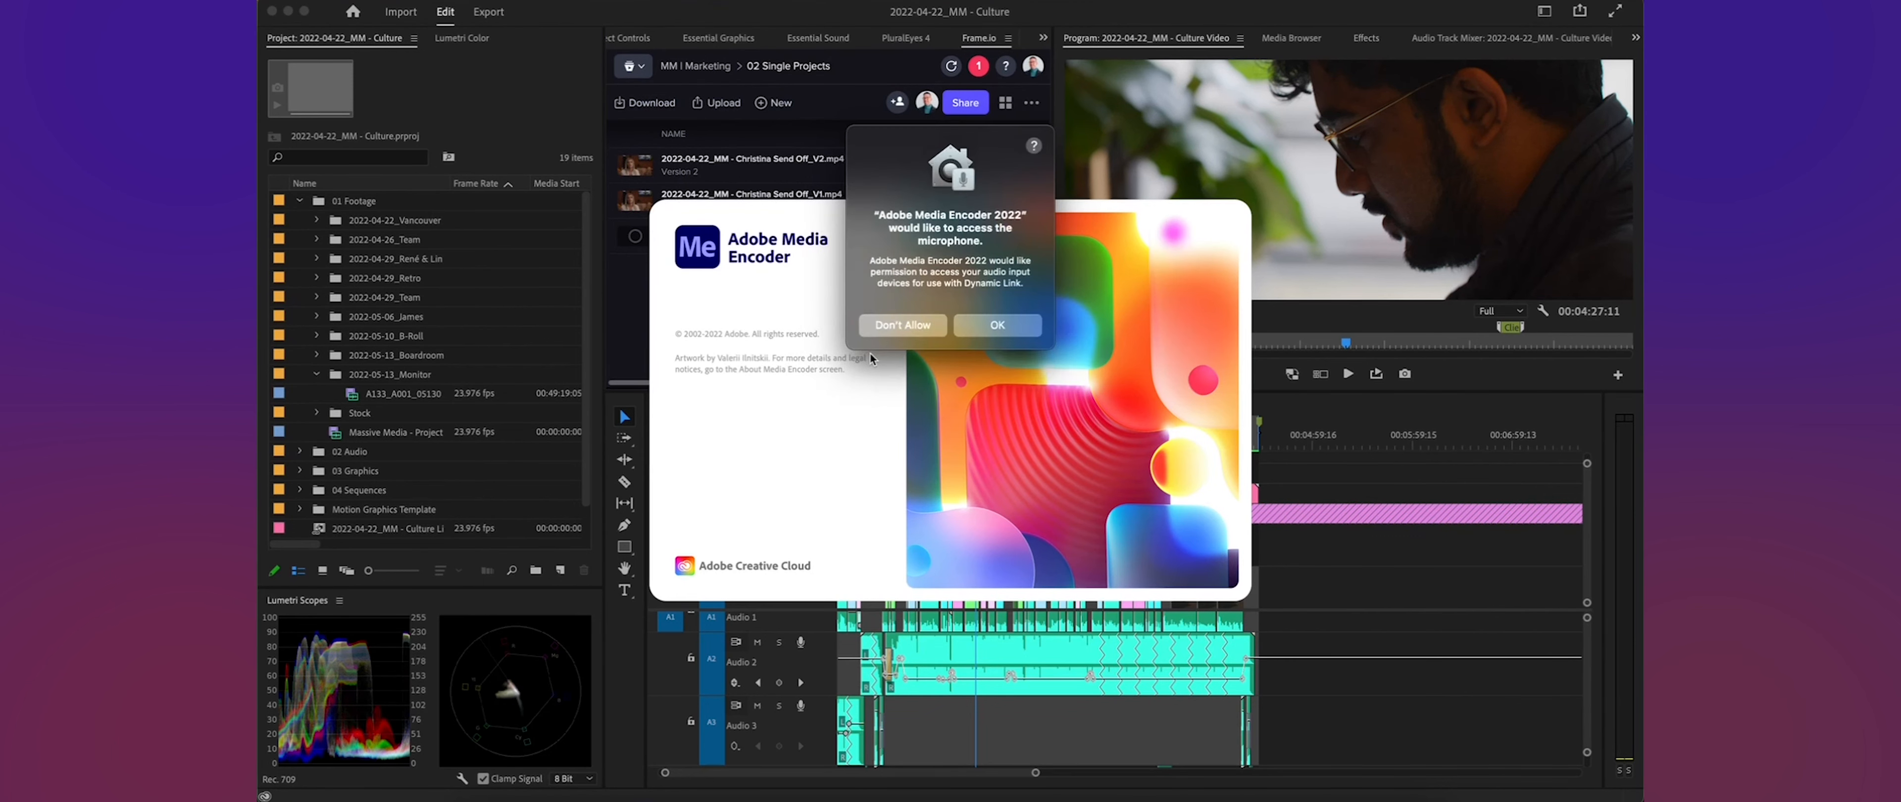
{"action": "left_click", "coordinate": [989, 324]}
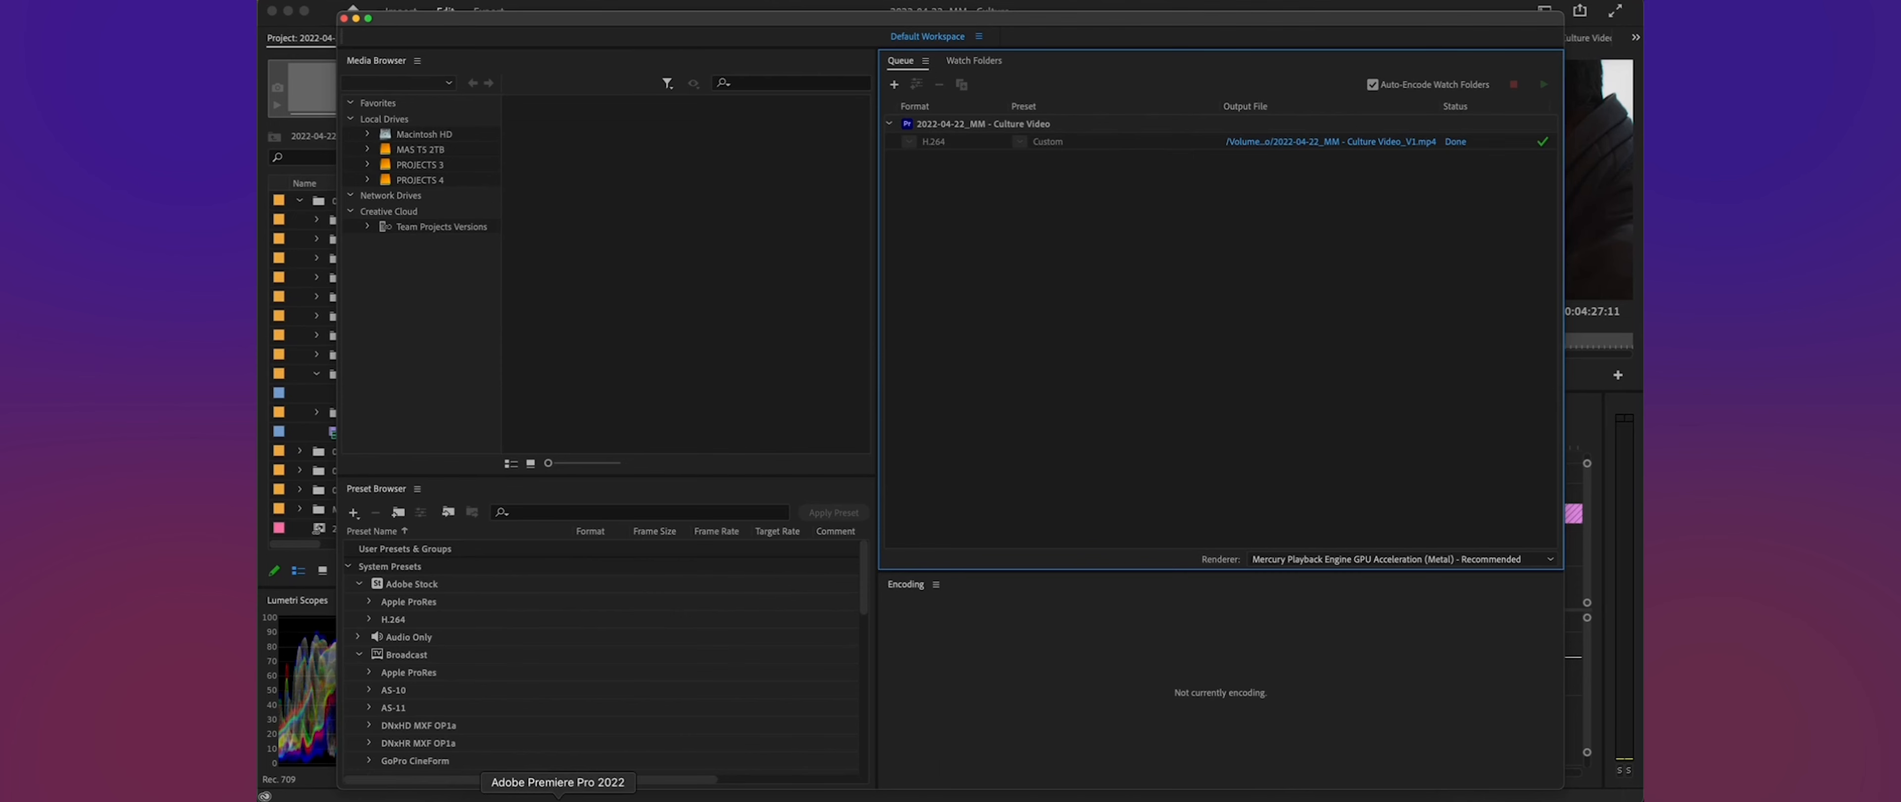
{"action": "left_click", "coordinate": [558, 797]}
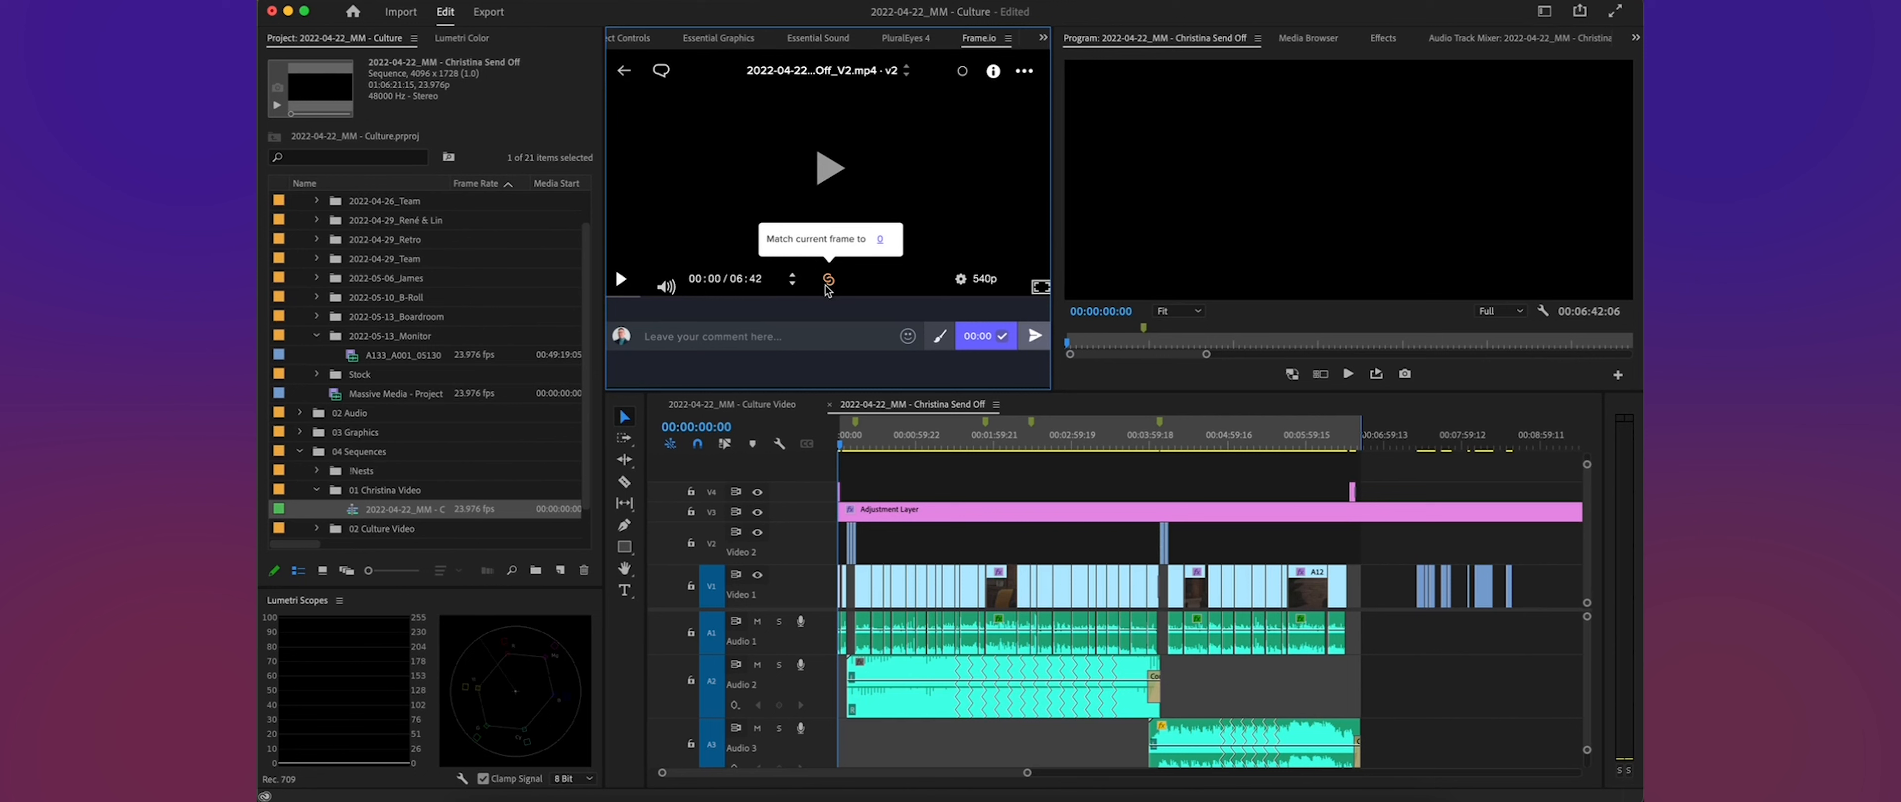
- Play the Send Off V2 review video and scrub it to 02:51 and 01:28, comparing its frames with the linked sequence
{"action": "left_click", "coordinate": [828, 173]}
{"action": "left_click", "coordinate": [620, 279]}
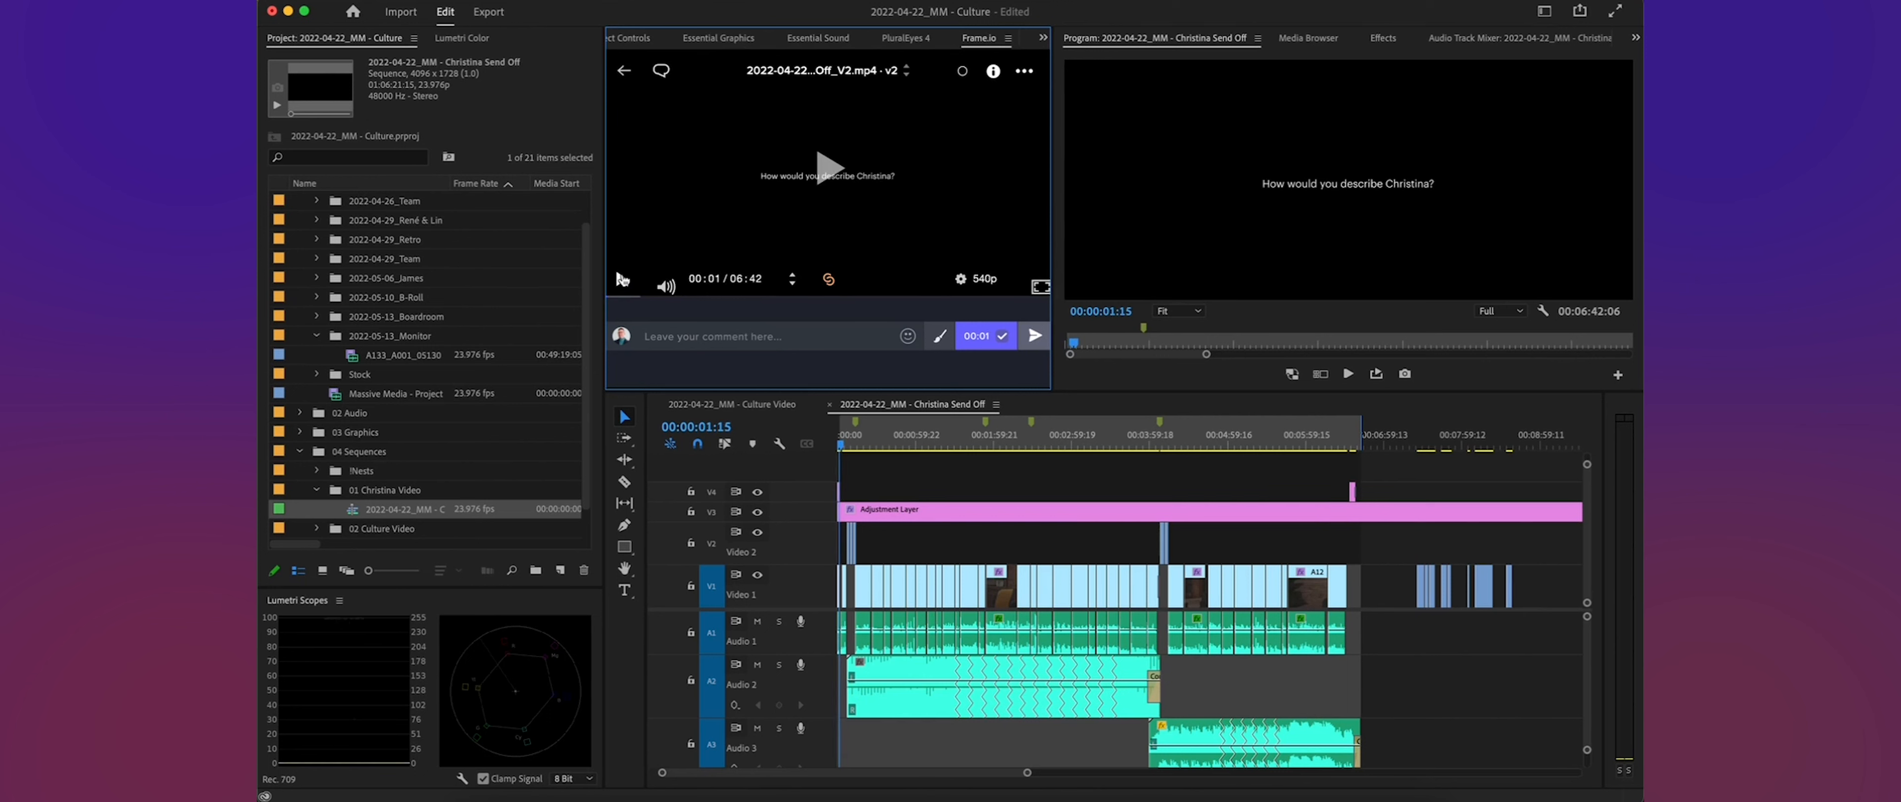
{"action": "left_click", "coordinate": [940, 443]}
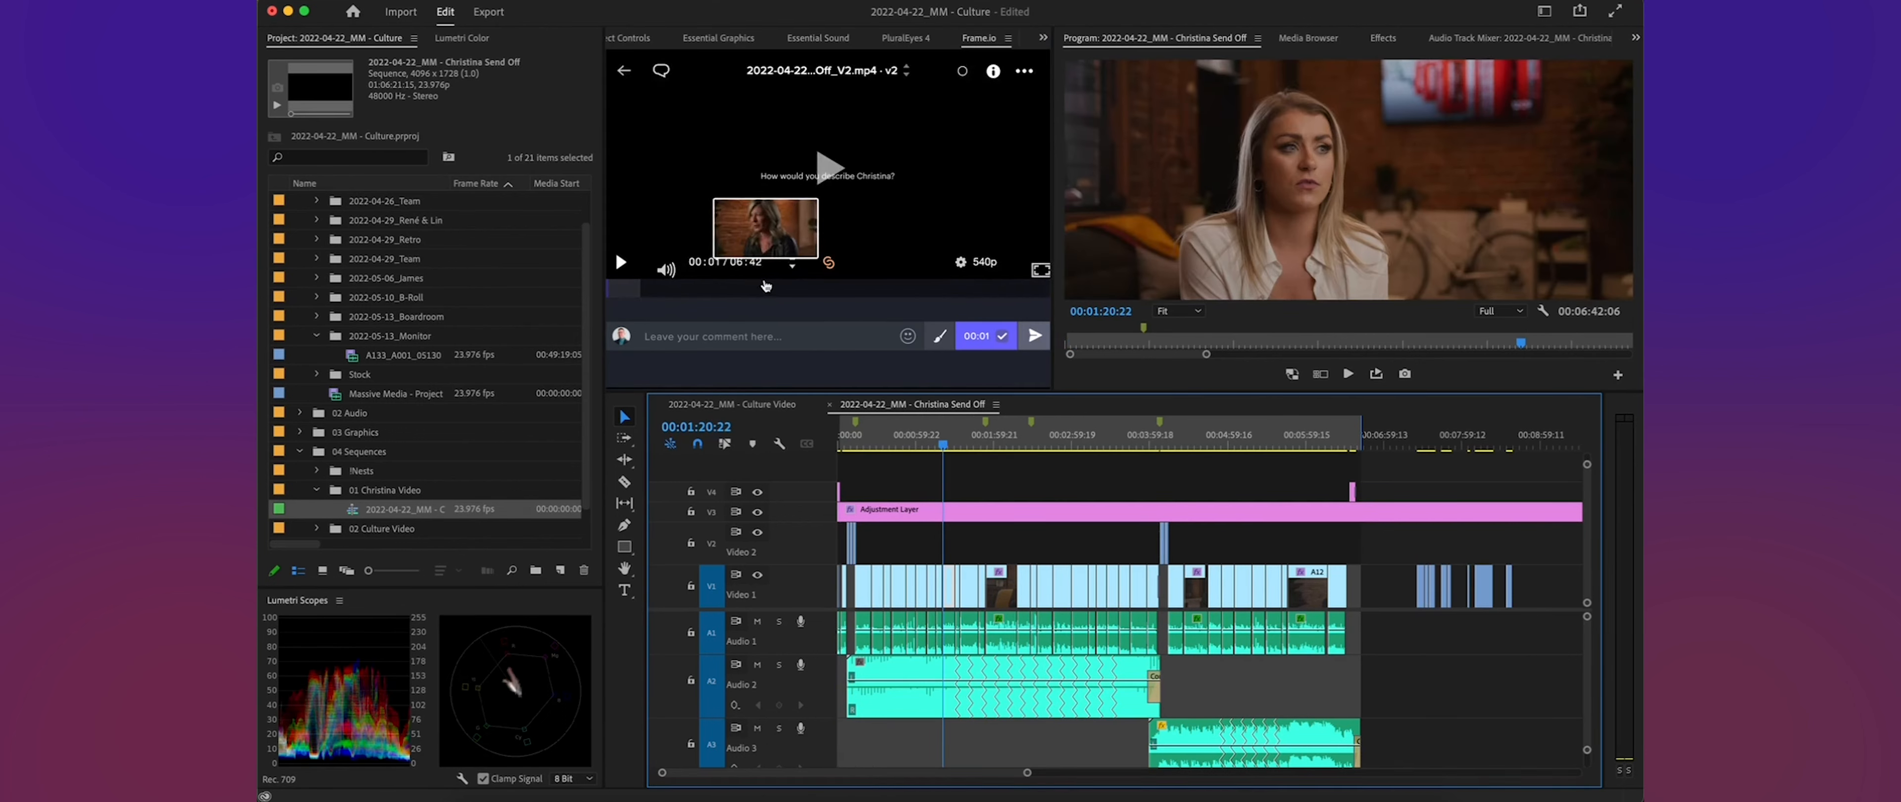
{"action": "left_click", "coordinate": [794, 292]}
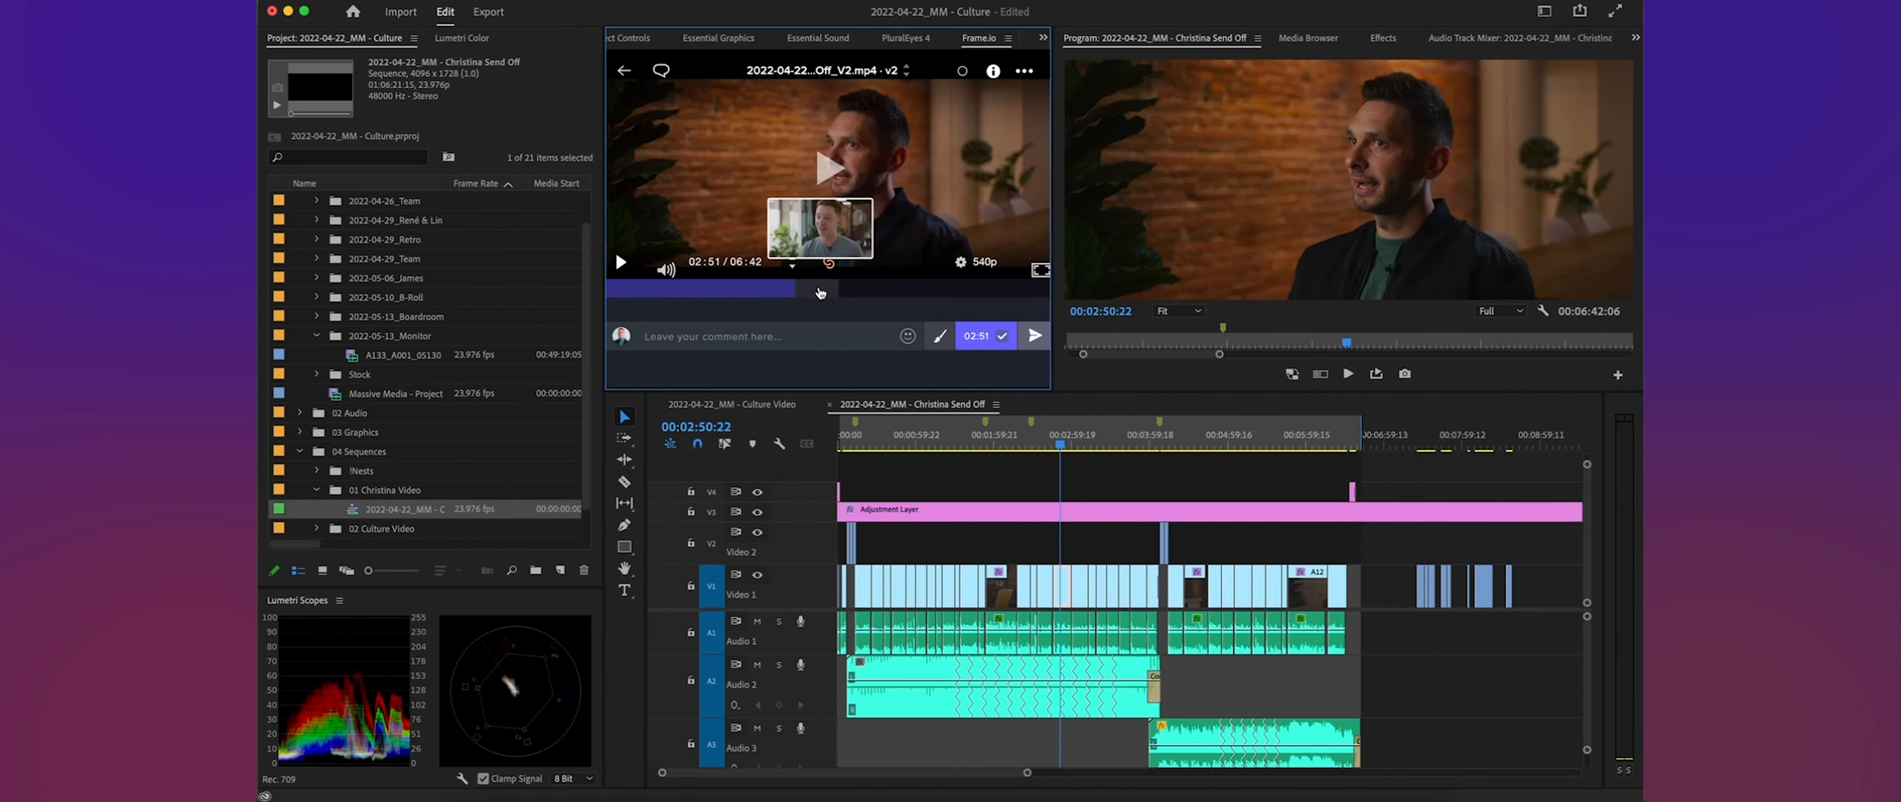
{"action": "left_click", "coordinate": [817, 292]}
{"action": "left_click", "coordinate": [704, 294]}
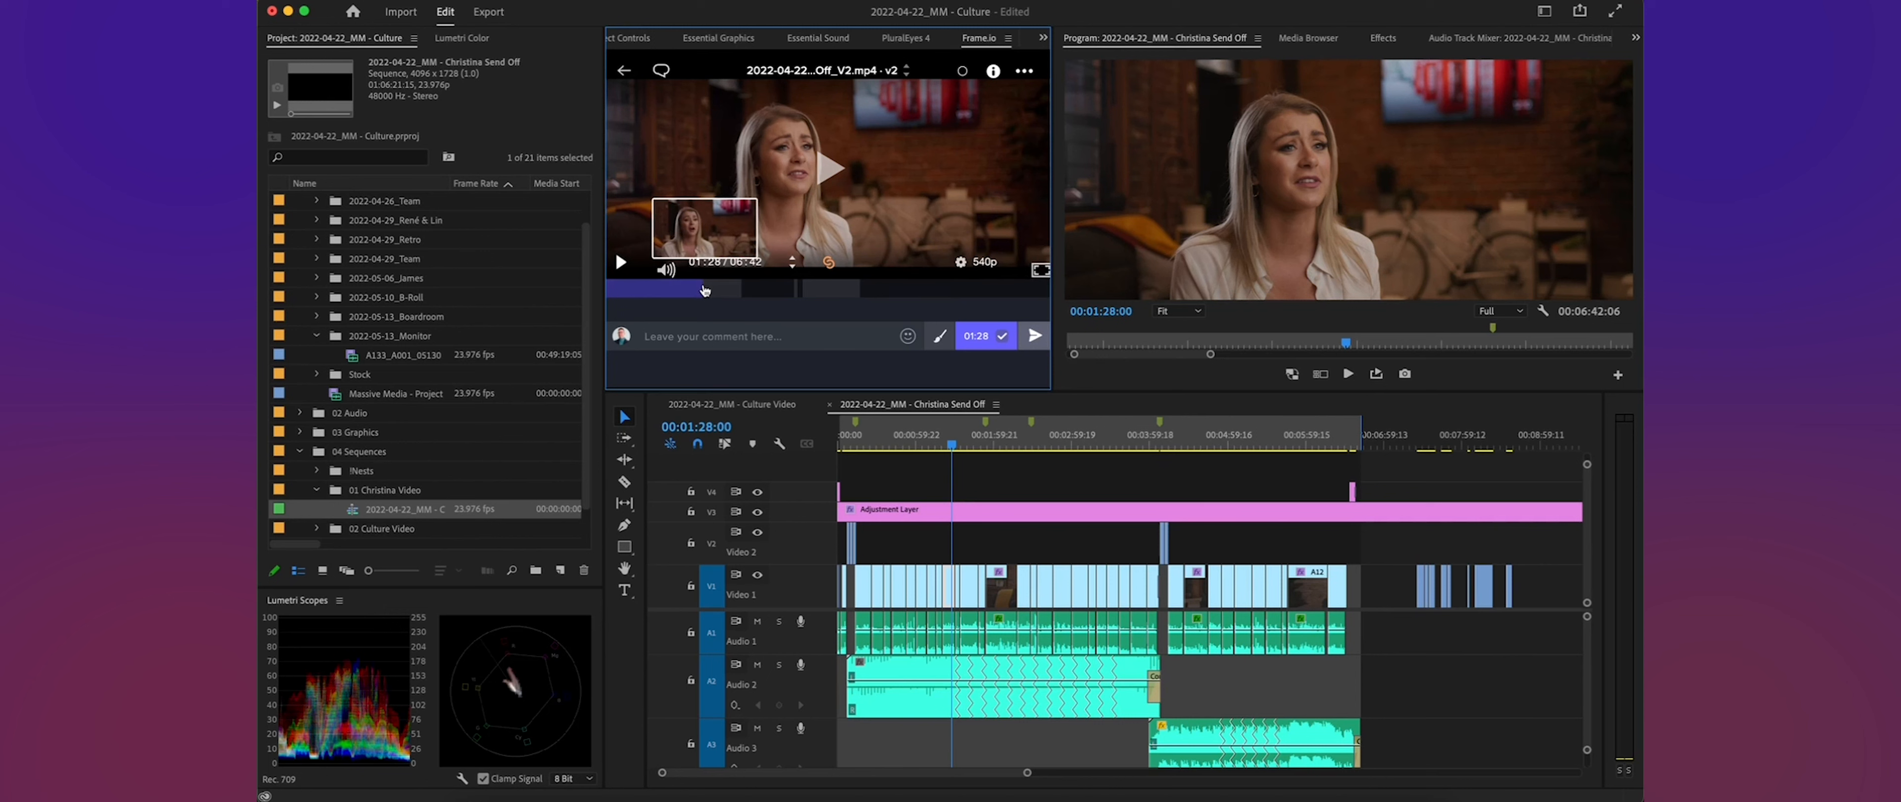
- Inspect several points along the Send Off sequence in the timeline, ending at 00:01:09:05
{"action": "left_click", "coordinate": [1103, 443]}
{"action": "left_click", "coordinate": [1236, 447]}
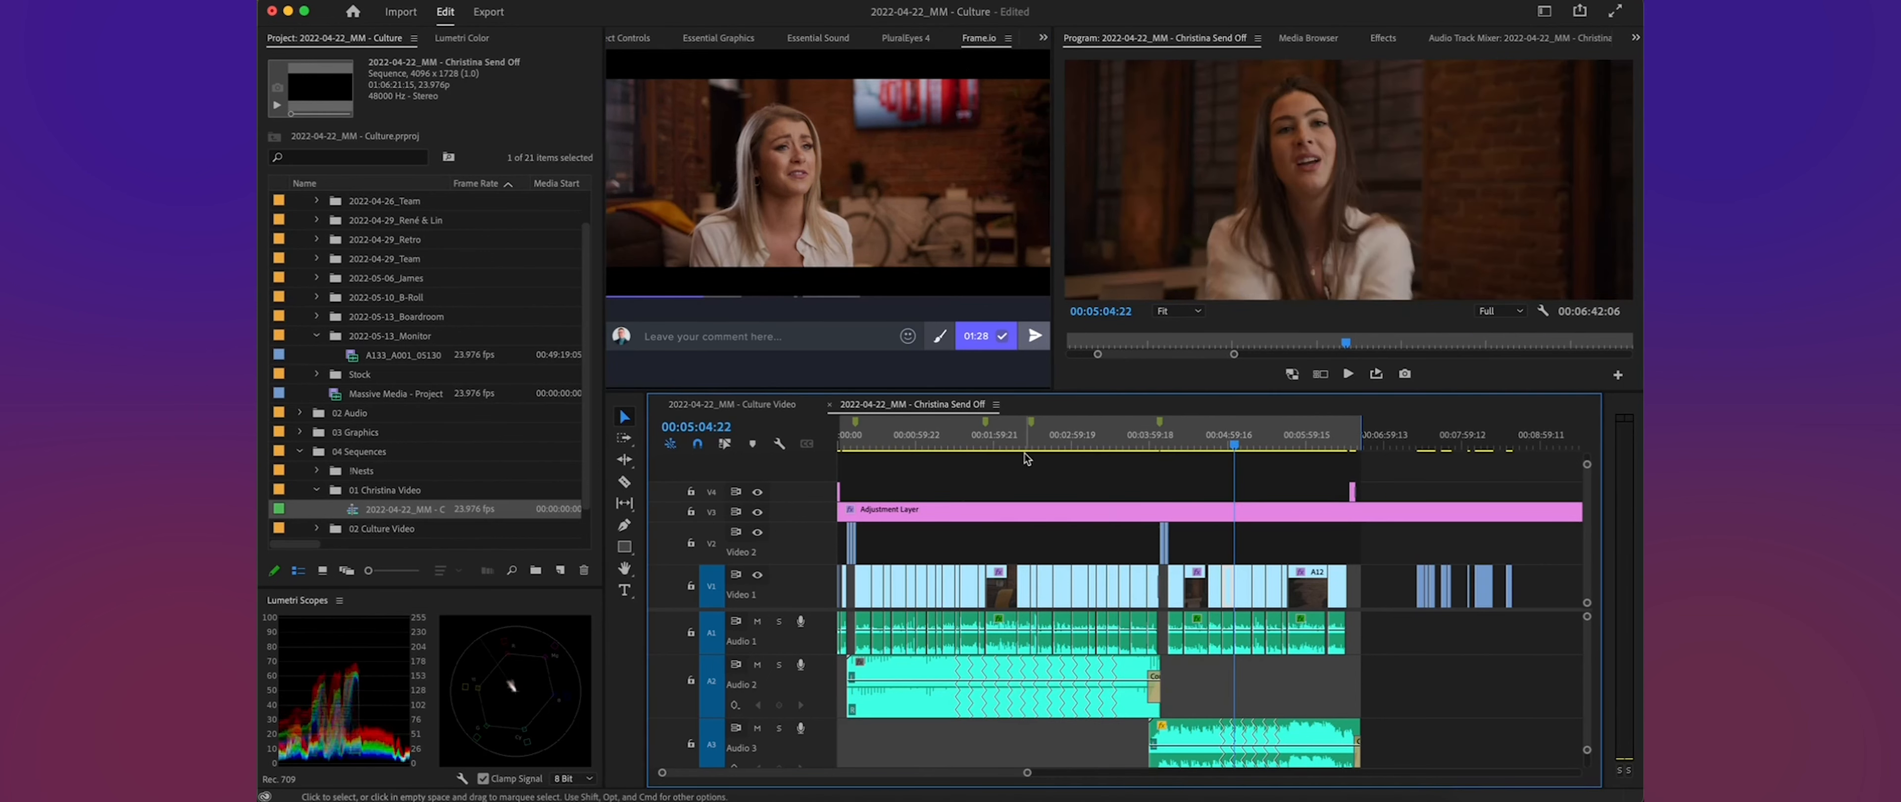
{"action": "left_click", "coordinate": [961, 446]}
{"action": "left_click", "coordinate": [928, 445]}
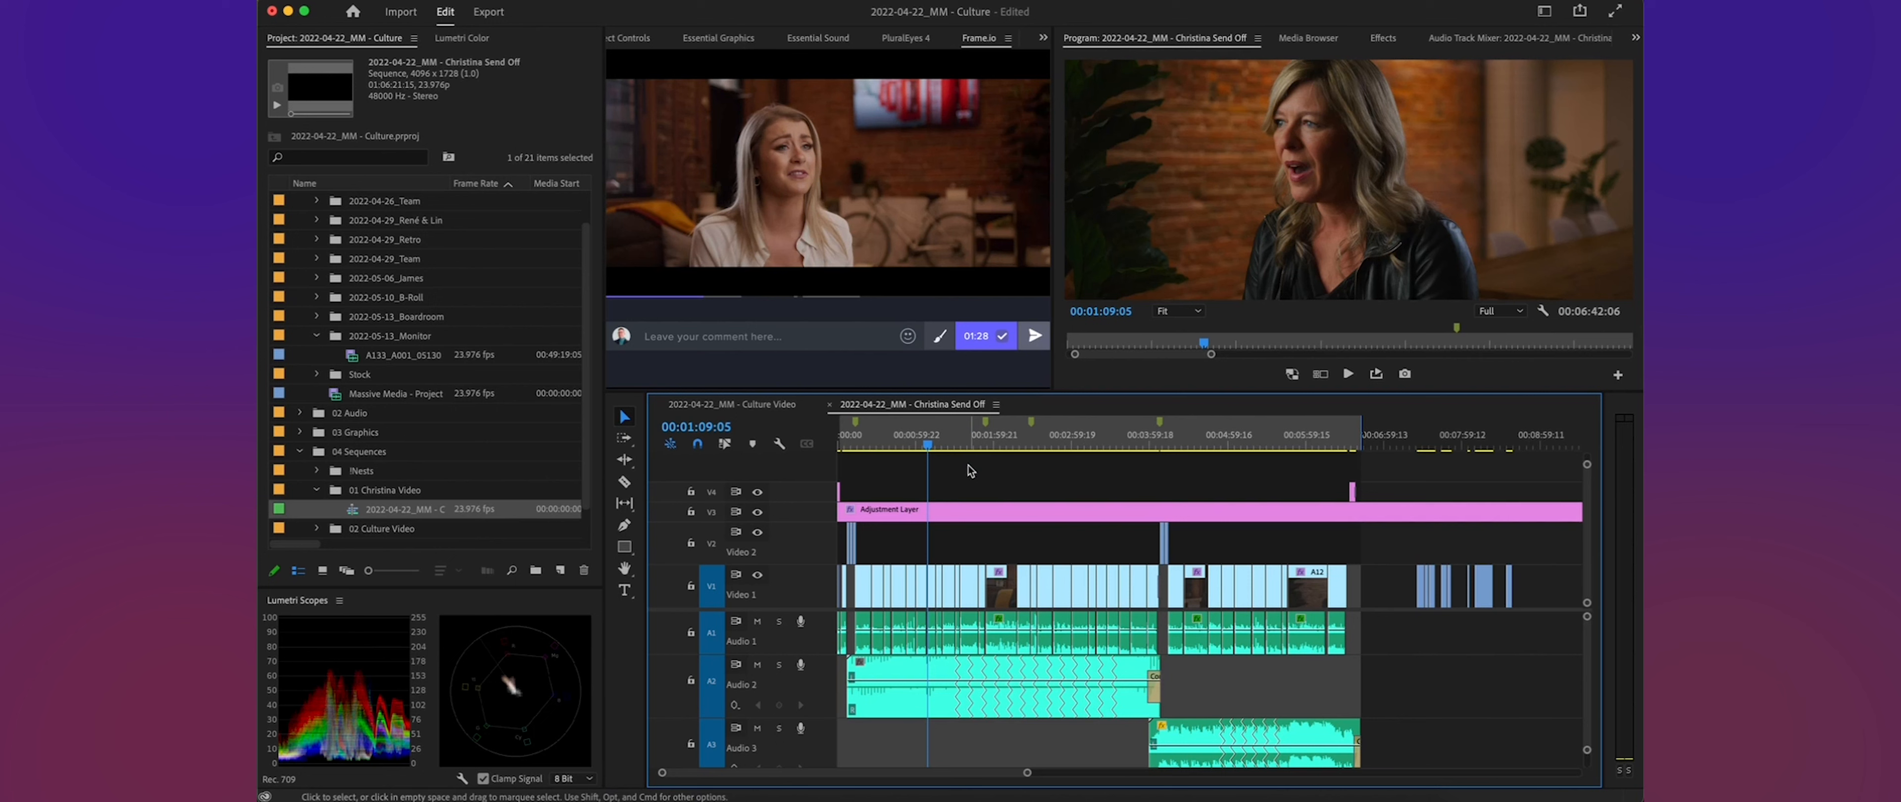
- Return to the 02 Single Projects file list and copy a Share for Review link for the Send Off V2 video
{"action": "mouse_move", "coordinate": [778, 72]}
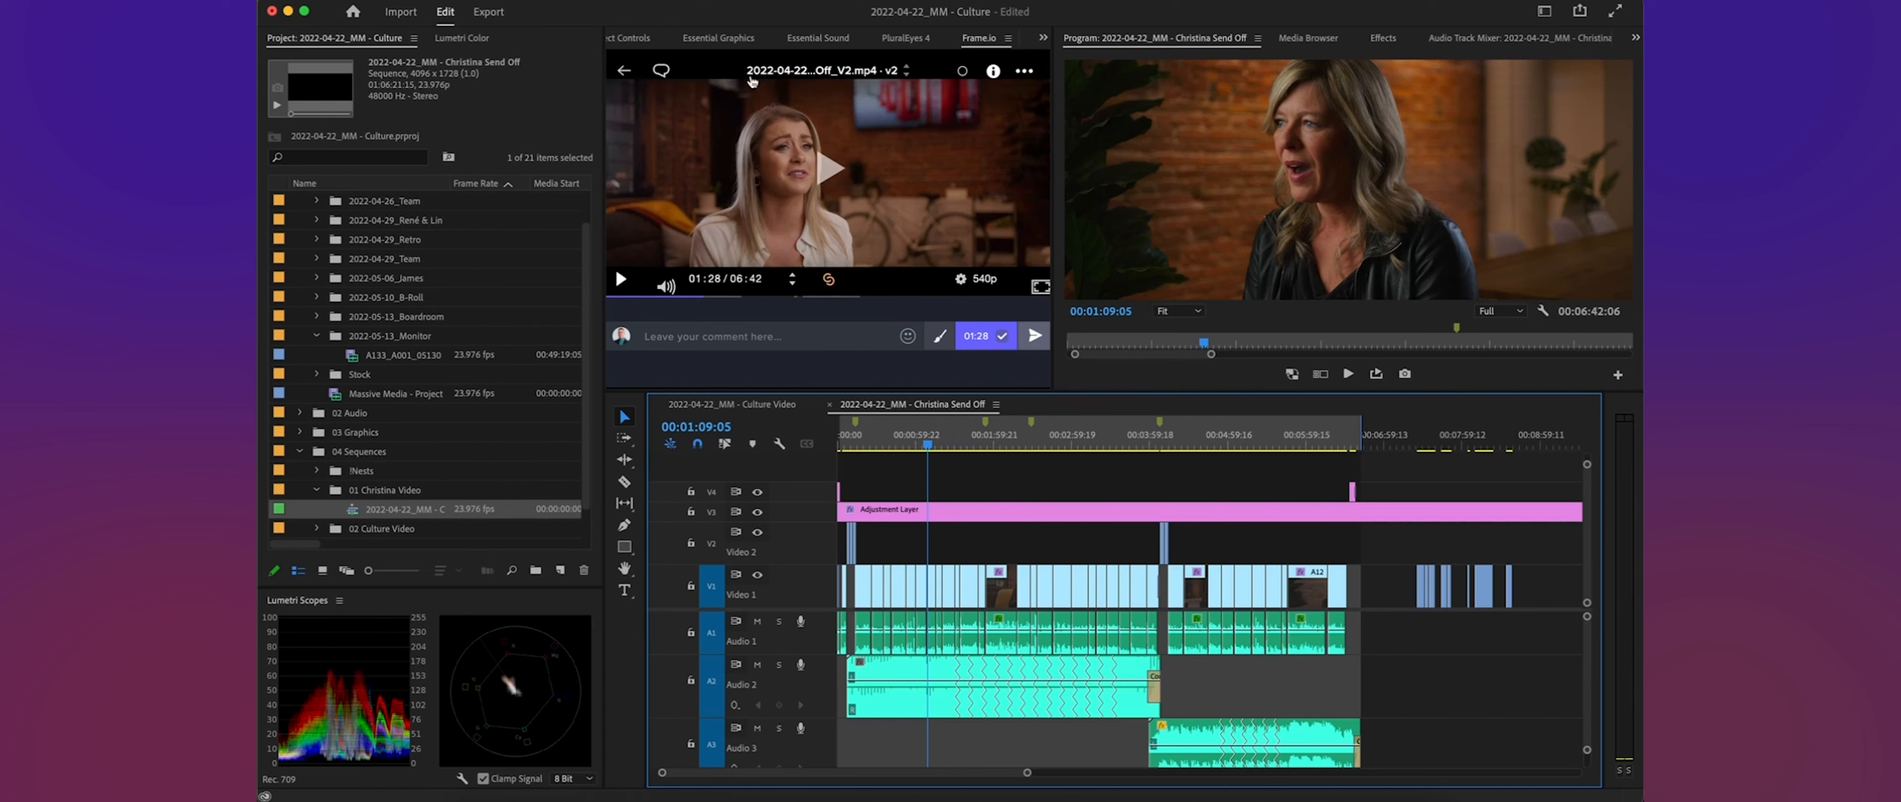
{"action": "left_click", "coordinate": [624, 71]}
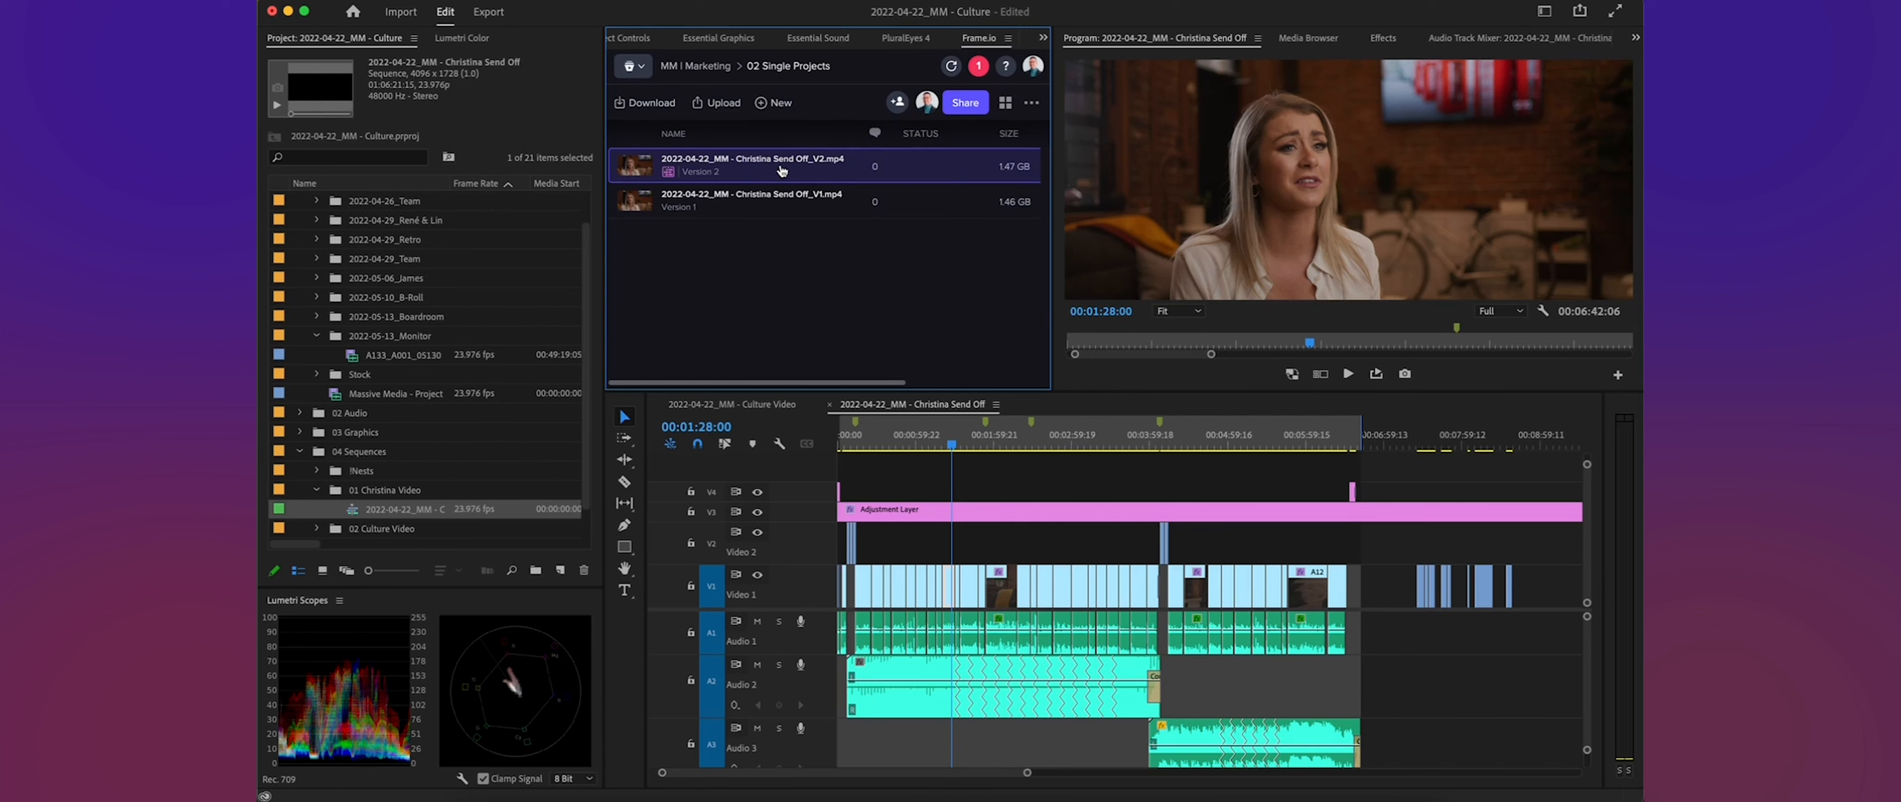
{"action": "left_click", "coordinate": [965, 107]}
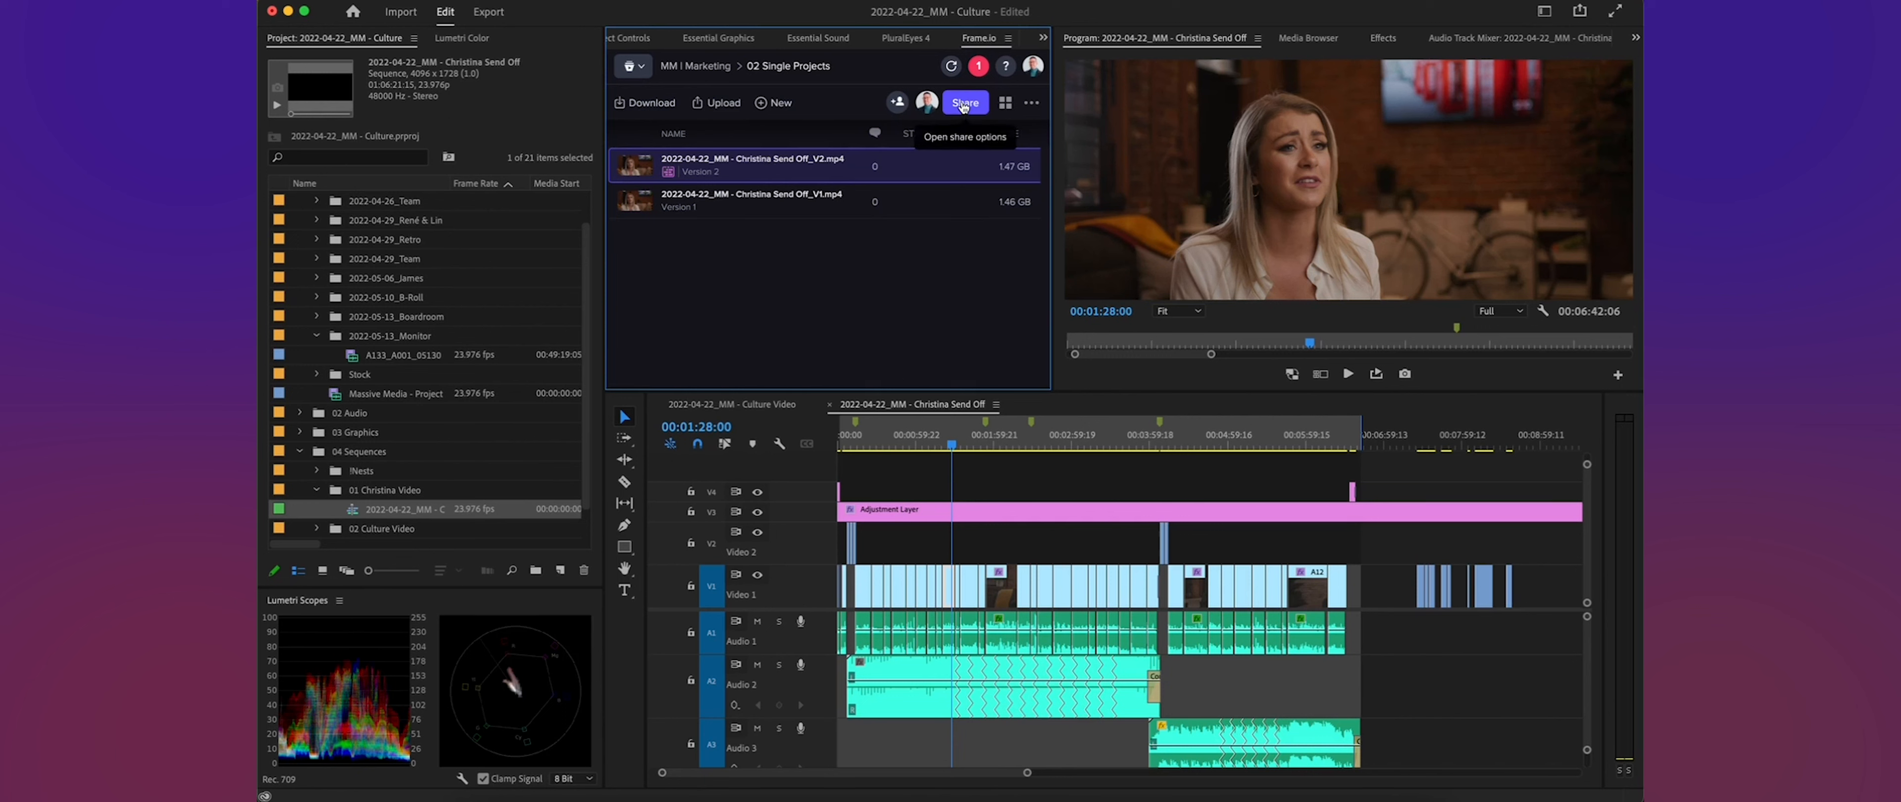
{"action": "left_click", "coordinate": [884, 161]}
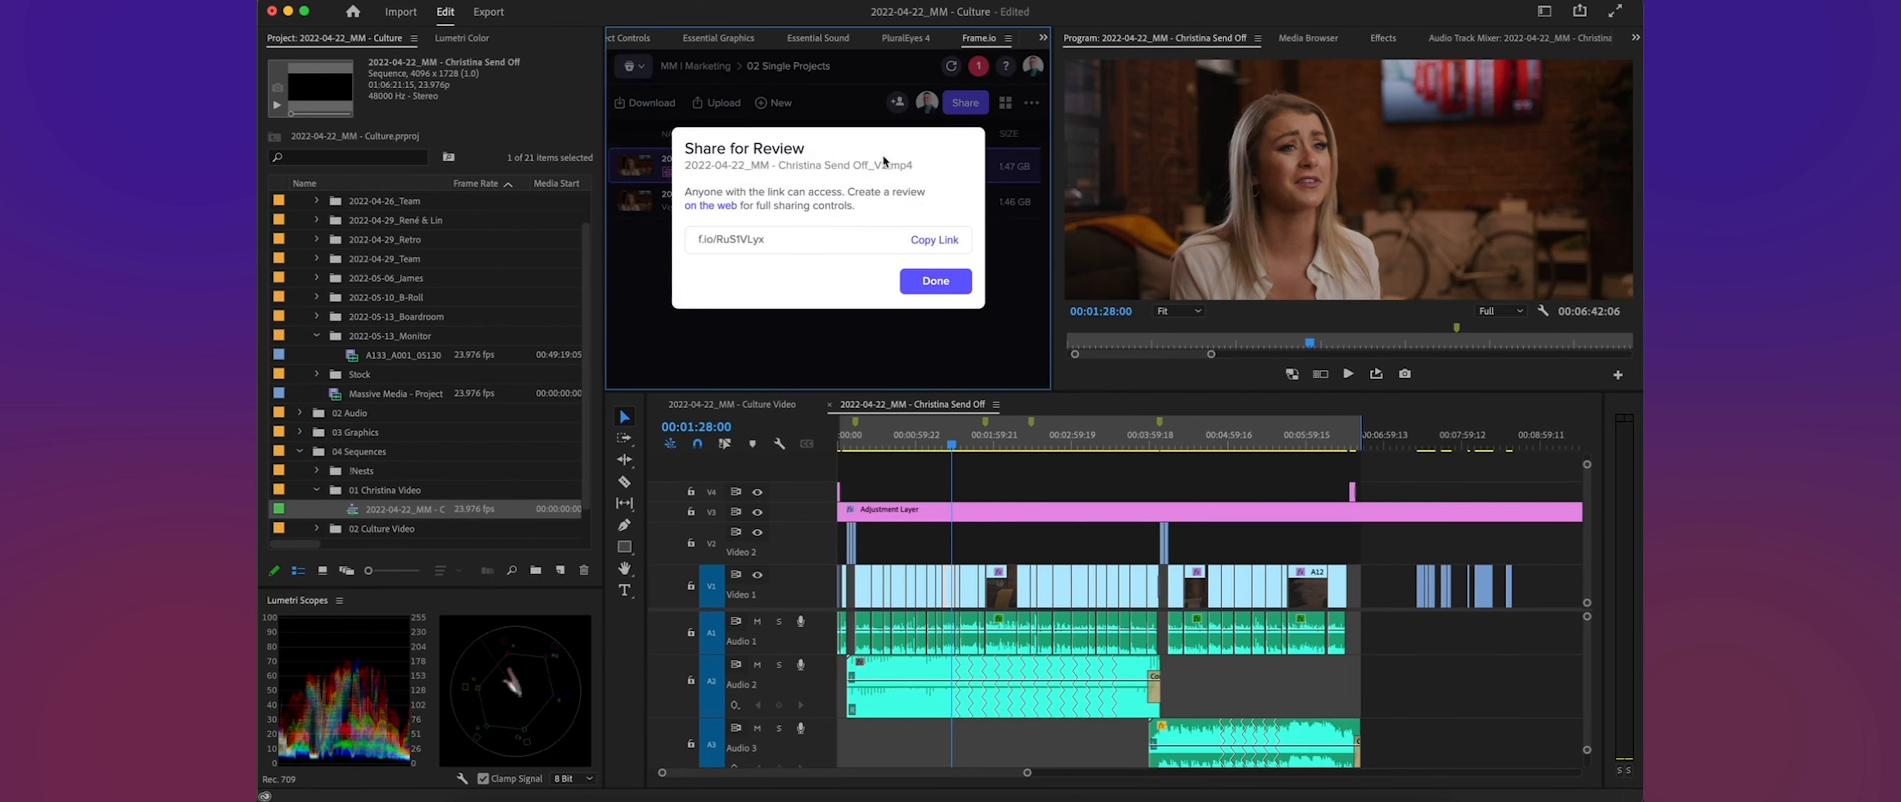
{"action": "left_click", "coordinate": [933, 241]}
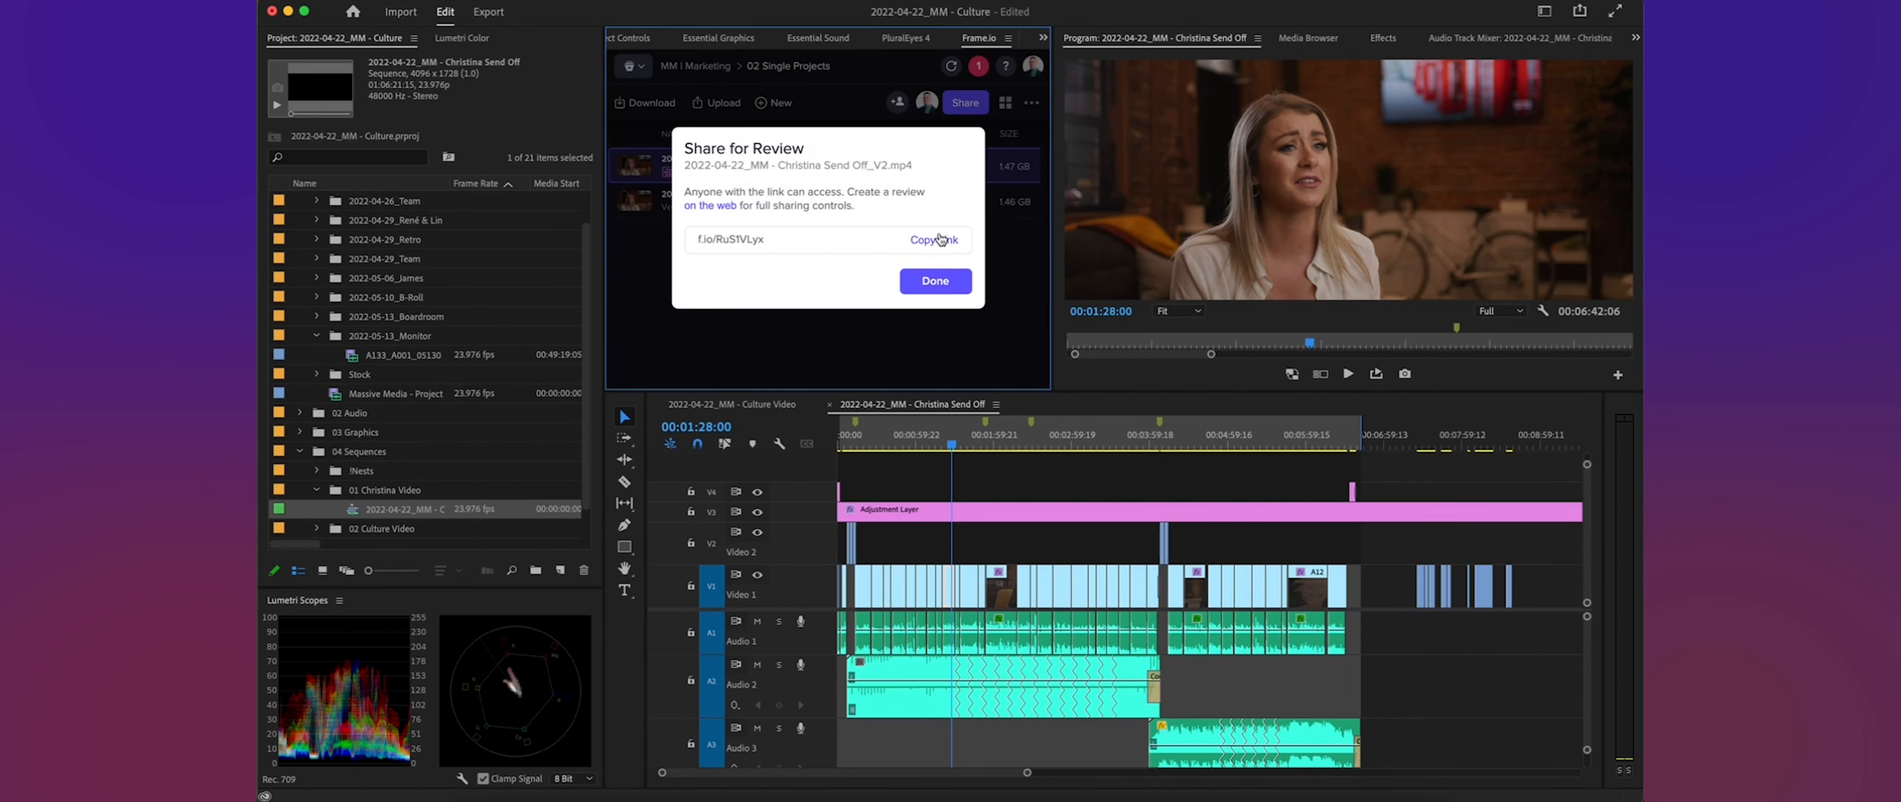
{"action": "left_click", "coordinate": [944, 286]}
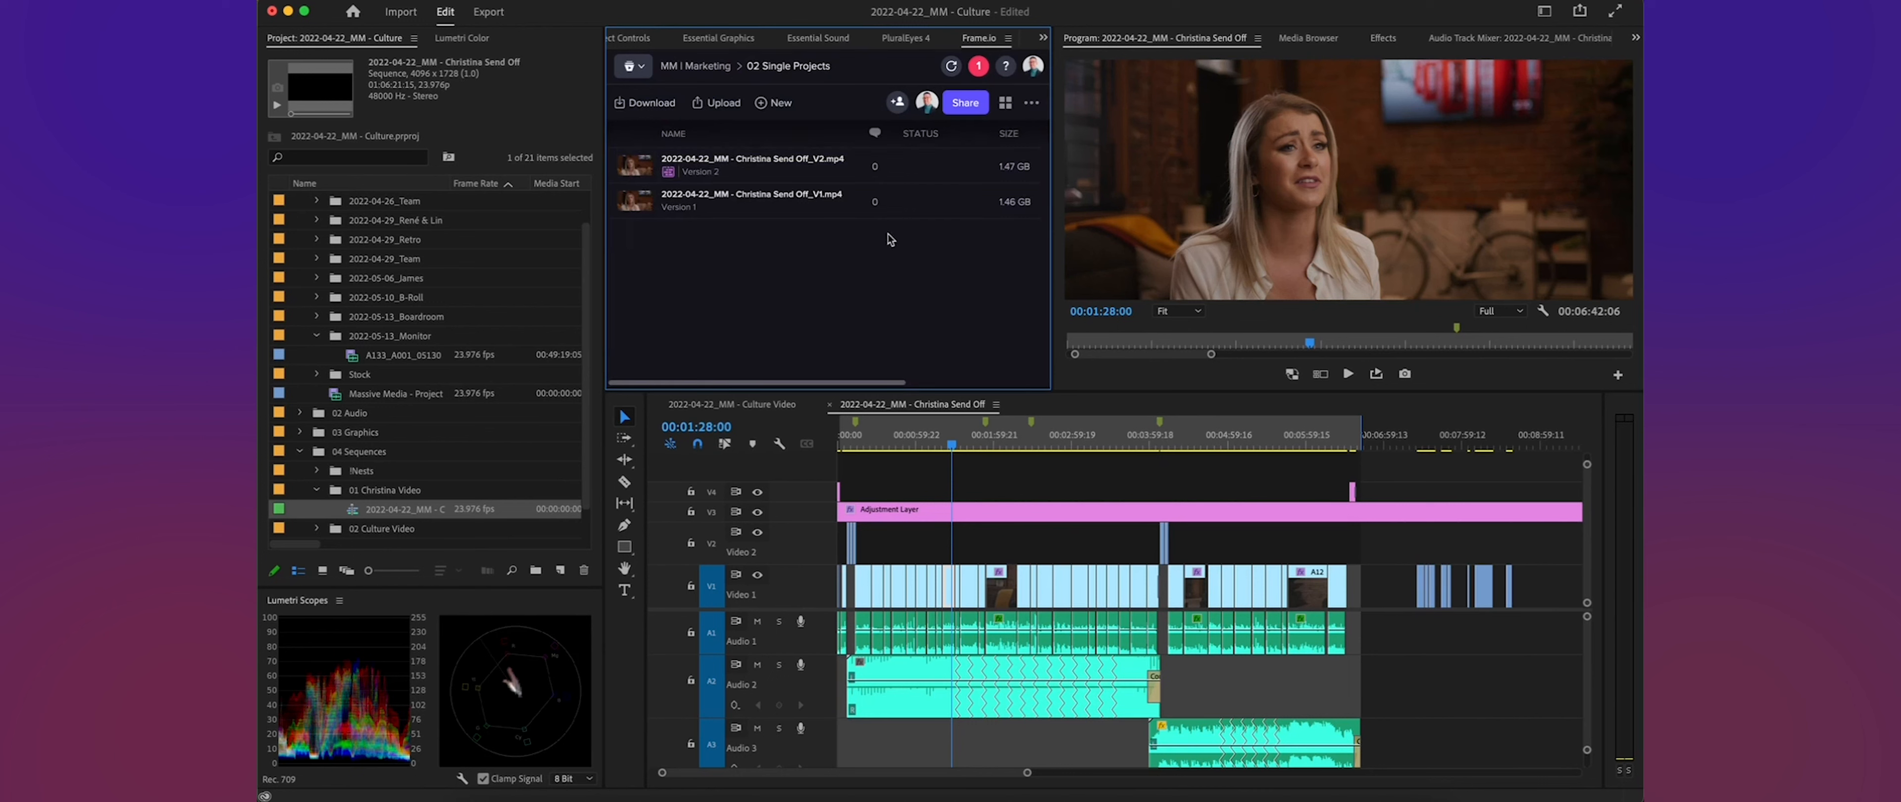
- Check the available sharing options for the Send Off V2 video and close them without sharing
{"action": "left_click", "coordinate": [831, 164]}
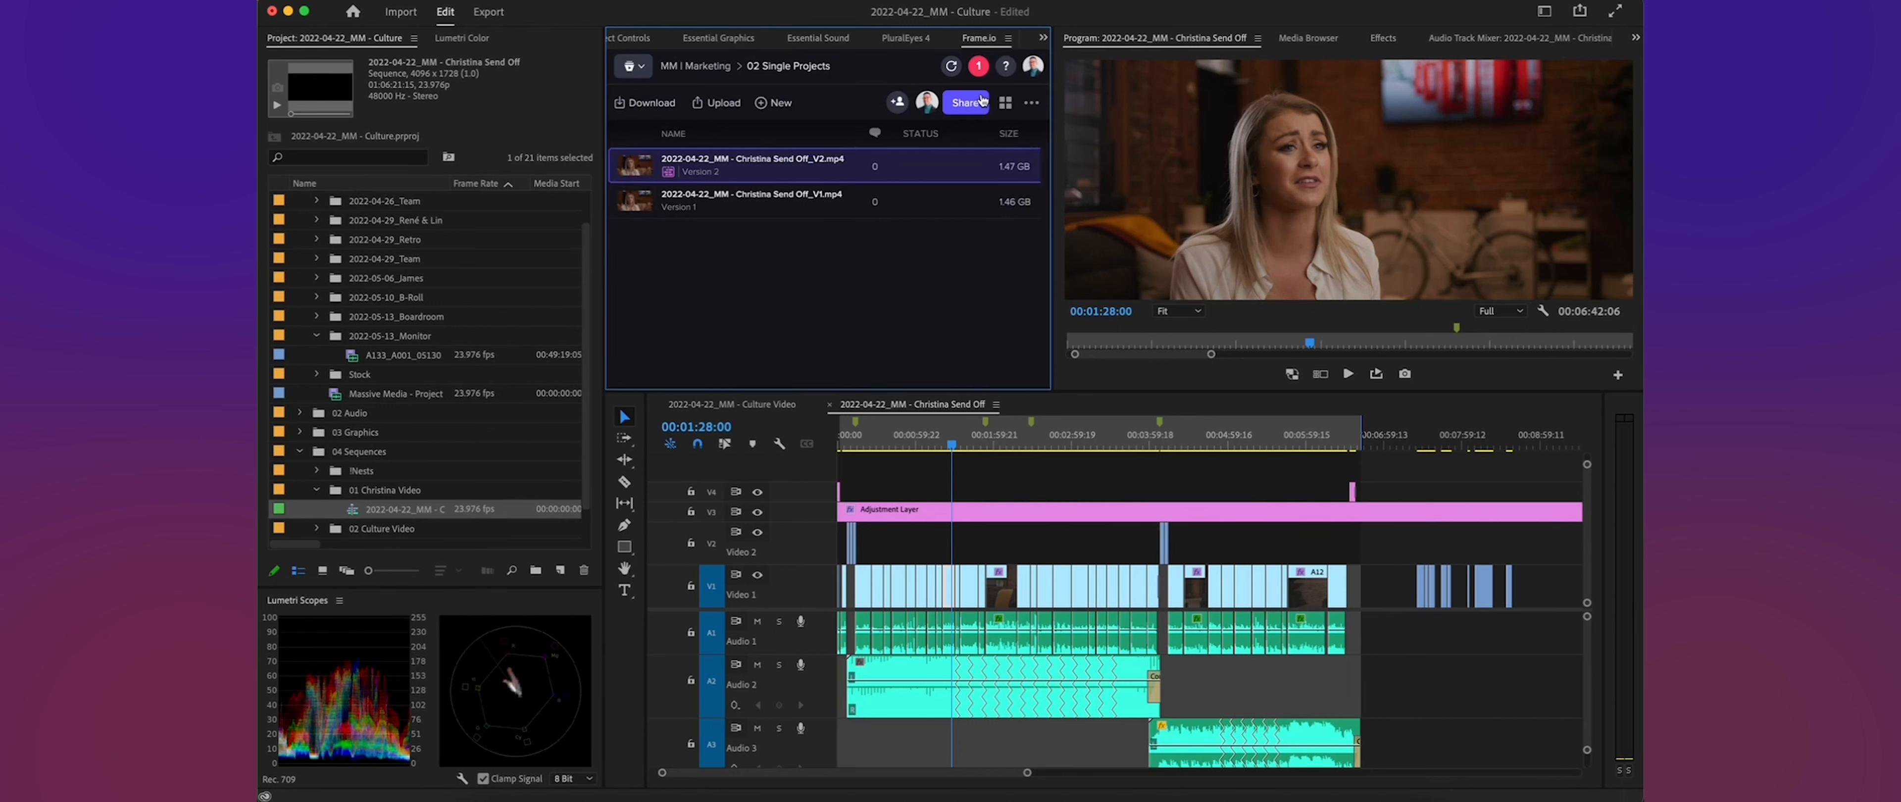
{"action": "left_click", "coordinate": [965, 103]}
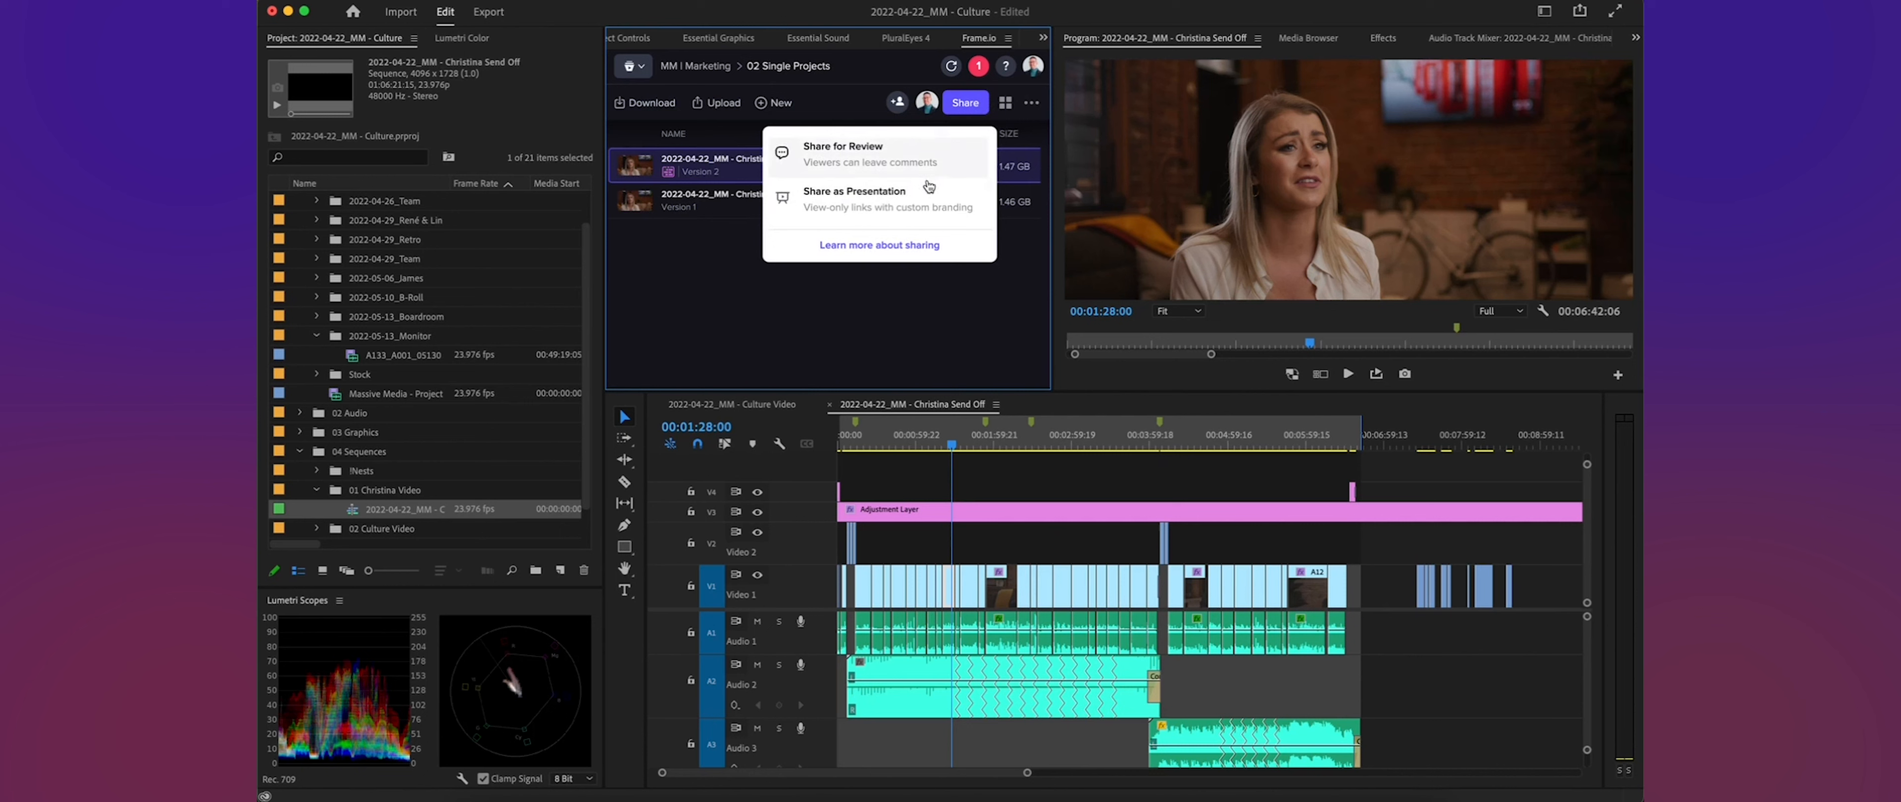
{"action": "left_click", "coordinate": [705, 298]}
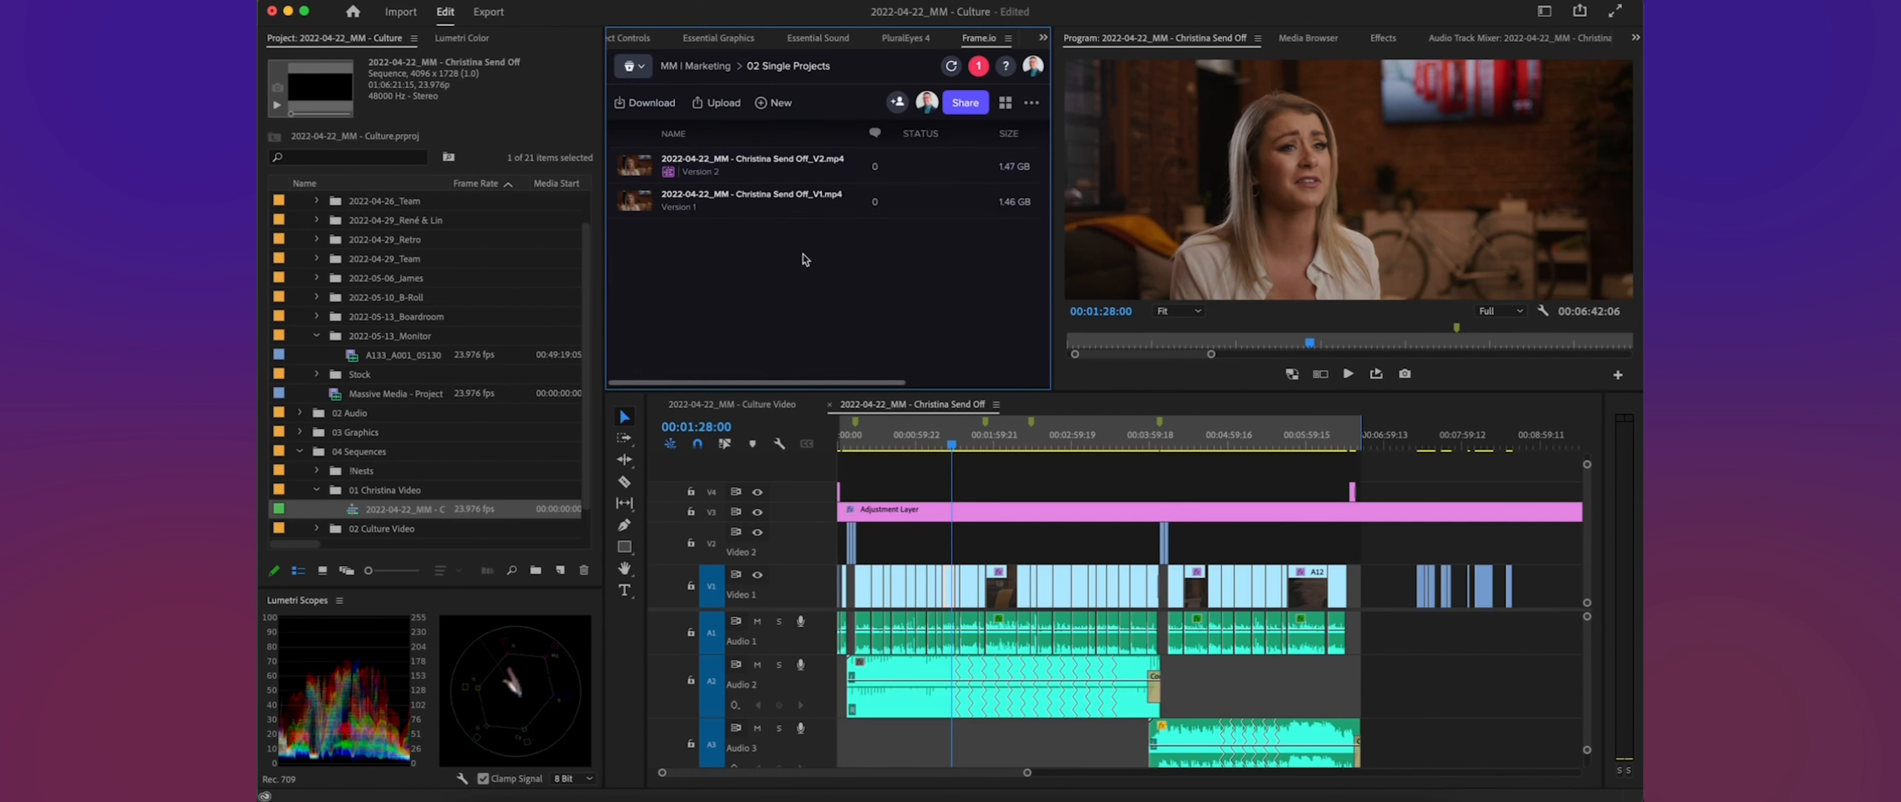